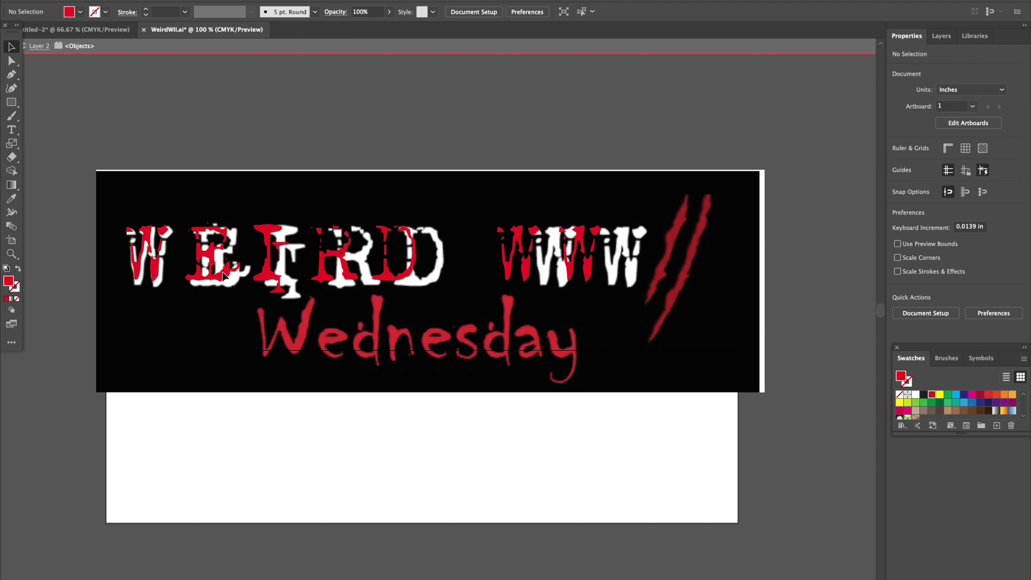
Trace the outer edge of the longer red claw mark on the banner with the Pen tool, from its lower tip upward
{"action": "left_click", "coordinate": [223, 273]}
{"action": "left_click_drag", "start_coordinate": [671, 301], "coordinate": [724, 308]}
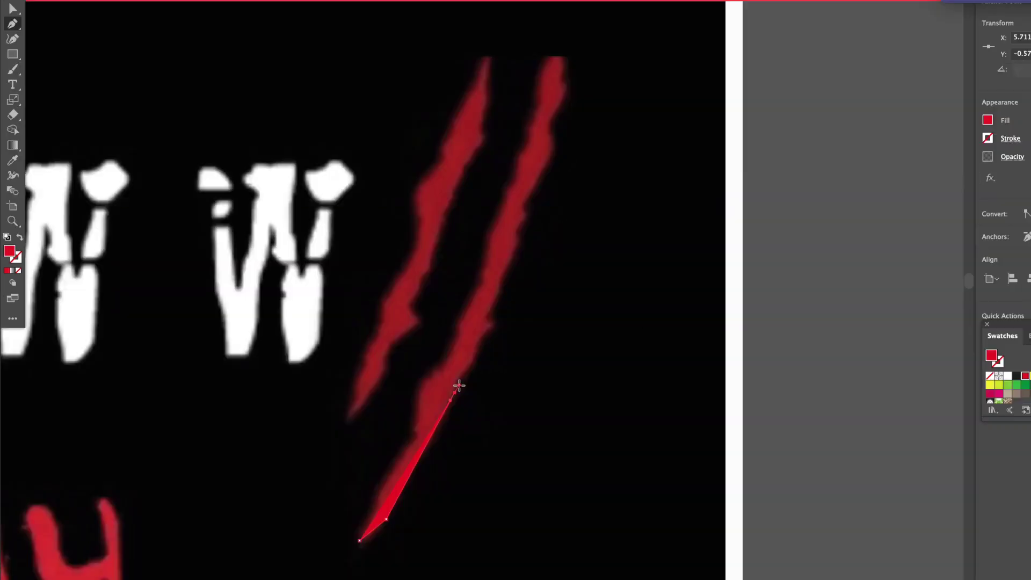
{"action": "left_click", "coordinate": [459, 380]}
{"action": "left_click", "coordinate": [476, 361]}
{"action": "left_click", "coordinate": [477, 348]}
{"action": "left_click_drag", "start_coordinate": [484, 333], "coordinate": [492, 326]}
{"action": "left_click", "coordinate": [491, 325]}
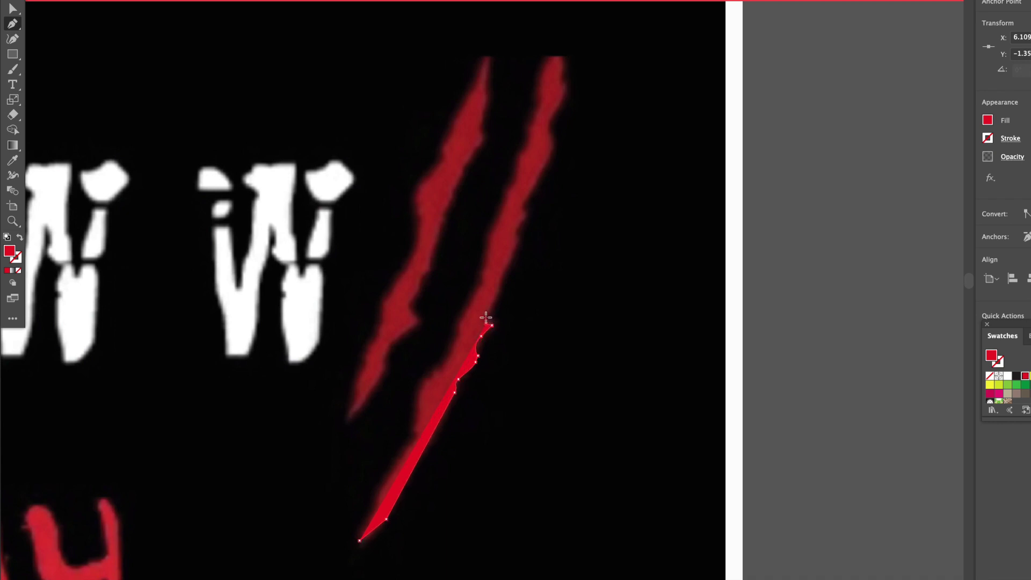
{"action": "left_click_drag", "start_coordinate": [493, 308], "coordinate": [502, 281]}
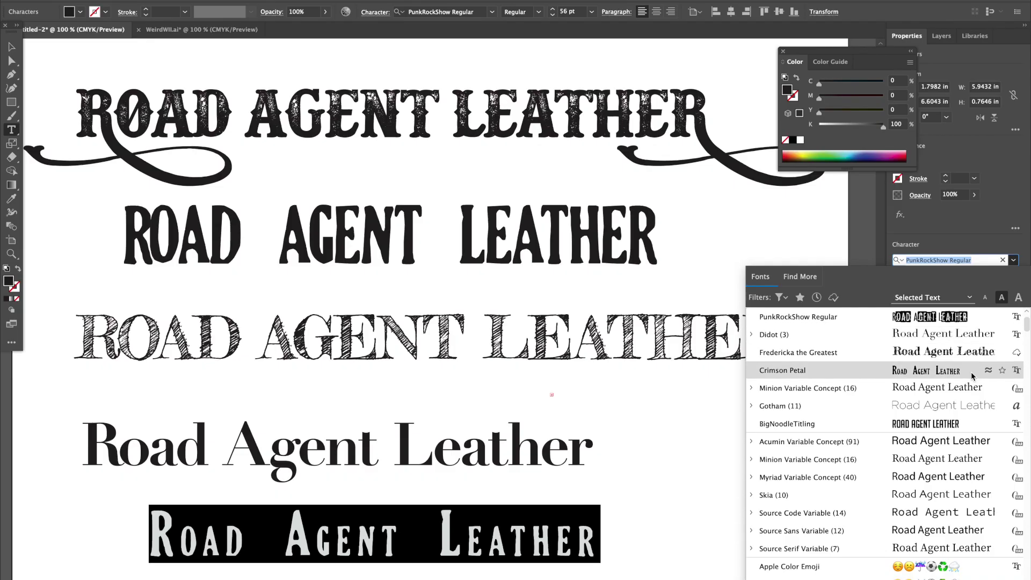
Compare fonts for the lowest Road Agent Leather line and apply PunkRockShow Regular
{"action": "key", "text": "Down"}
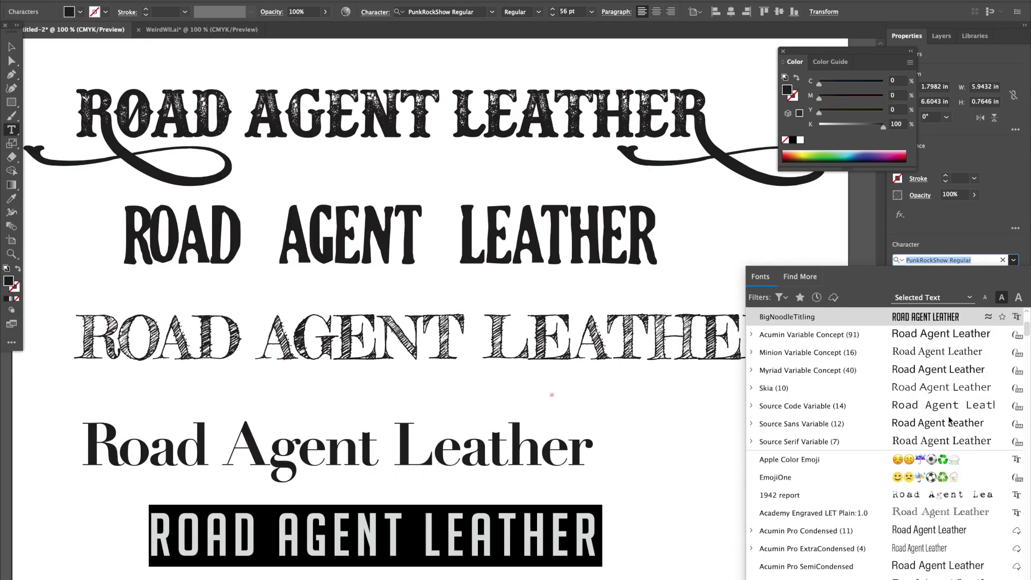
{"action": "scroll", "coordinate": [949, 420], "scroll_direction": "up", "scroll_amount": 5}
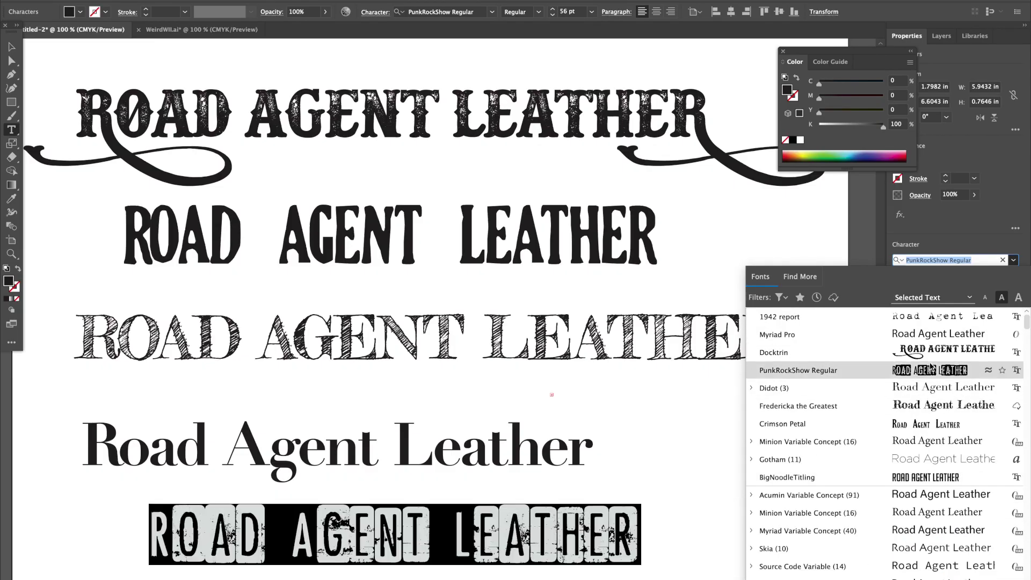
{"action": "left_click", "coordinate": [929, 370]}
{"action": "left_click", "coordinate": [648, 431], "text": "super"}
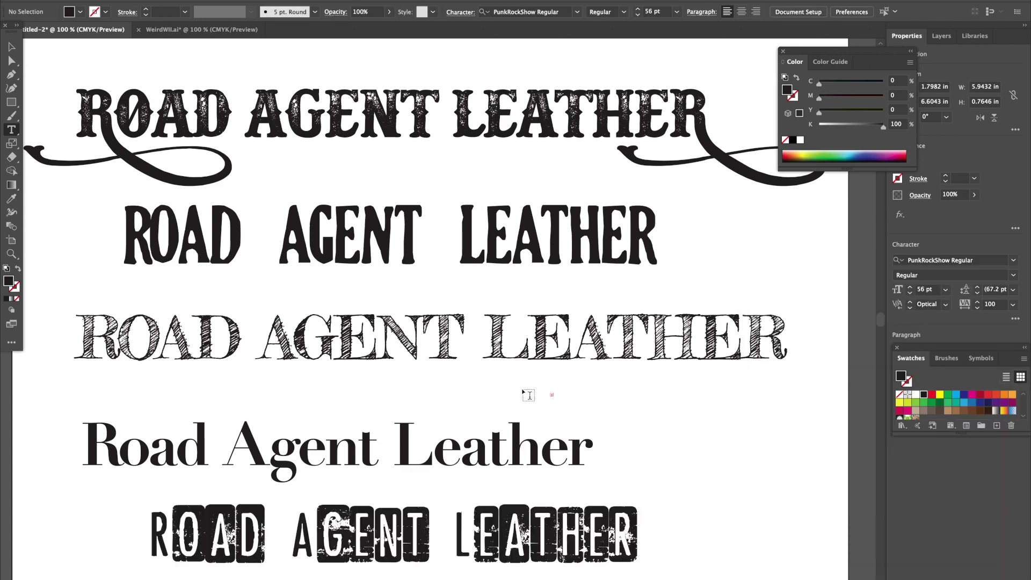
Nudge the PunkRockShow line slightly down and to the right, and the Crimson Petal line slightly up and to the left
{"action": "left_click", "coordinate": [10, 48]}
{"action": "mouse_move", "coordinate": [384, 543]}
{"action": "left_mouse_down"}
{"action": "mouse_move", "coordinate": [444, 534]}
{"action": "mouse_move", "coordinate": [389, 553]}
{"action": "left_mouse_up"}
{"action": "scroll", "coordinate": [452, 463], "scroll_direction": "down", "scroll_amount": 1}
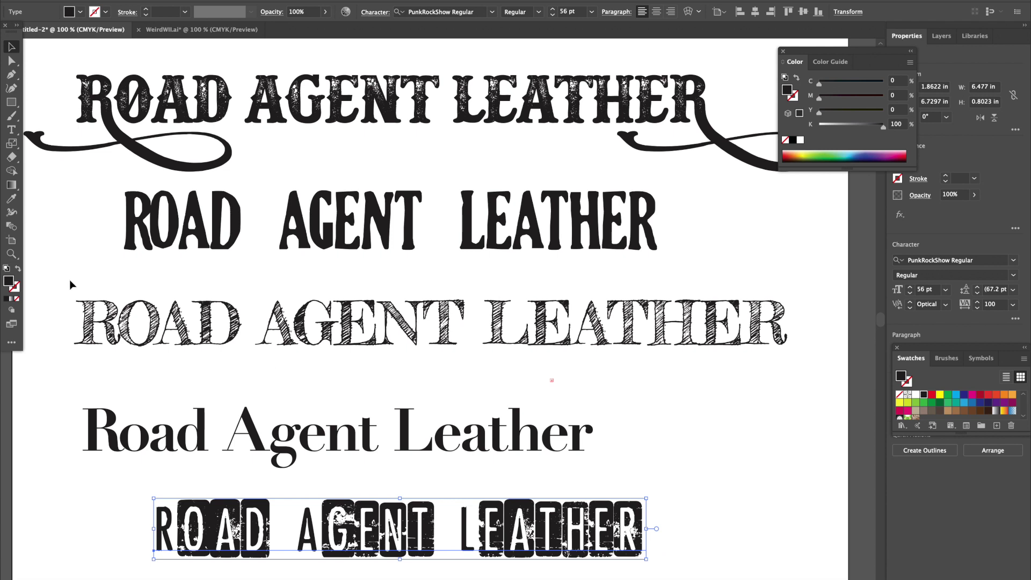
{"action": "scroll", "coordinate": [245, 266], "scroll_direction": "up", "scroll_amount": 3}
{"action": "scroll", "coordinate": [274, 365], "scroll_direction": "up", "scroll_amount": 1}
{"action": "left_click_drag", "start_coordinate": [156, 286], "coordinate": [141, 268]}
{"action": "scroll", "coordinate": [141, 268], "scroll_direction": "down", "scroll_amount": 2}
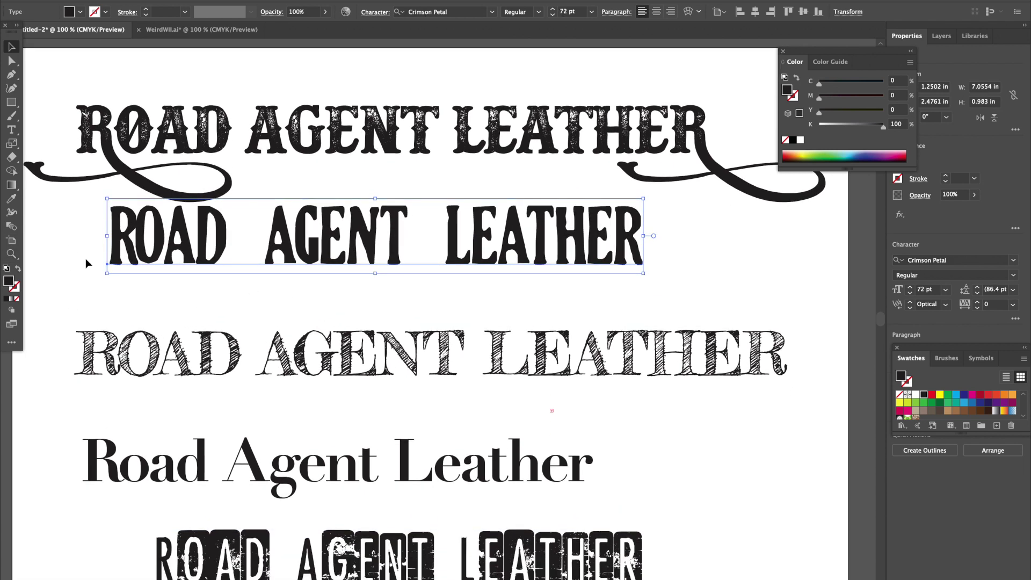
{"action": "key", "text": "super+shift+a"}
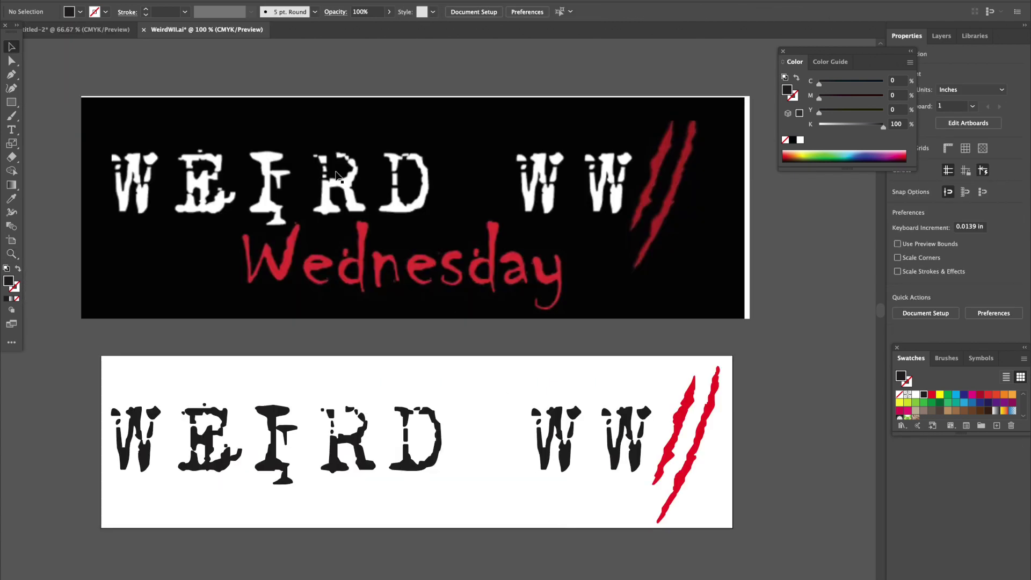
Delete the black reference banner image above the artboard in the WeirdWII document
{"action": "left_click_drag", "start_coordinate": [336, 176], "coordinate": [323, 206]}
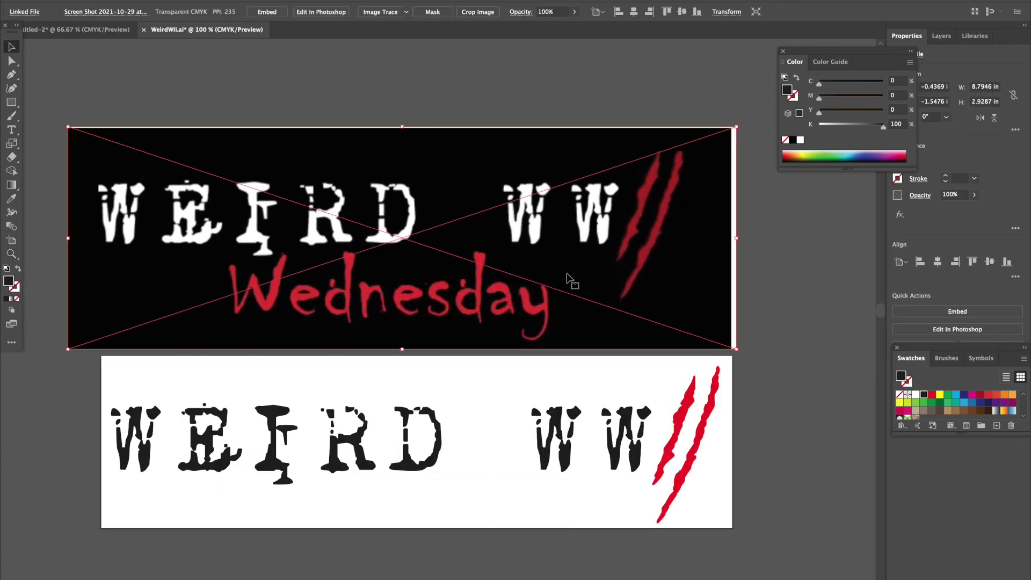
{"action": "key", "text": "Delete"}
{"action": "left_click", "coordinate": [554, 429]}
{"action": "left_click", "coordinate": [515, 317]}
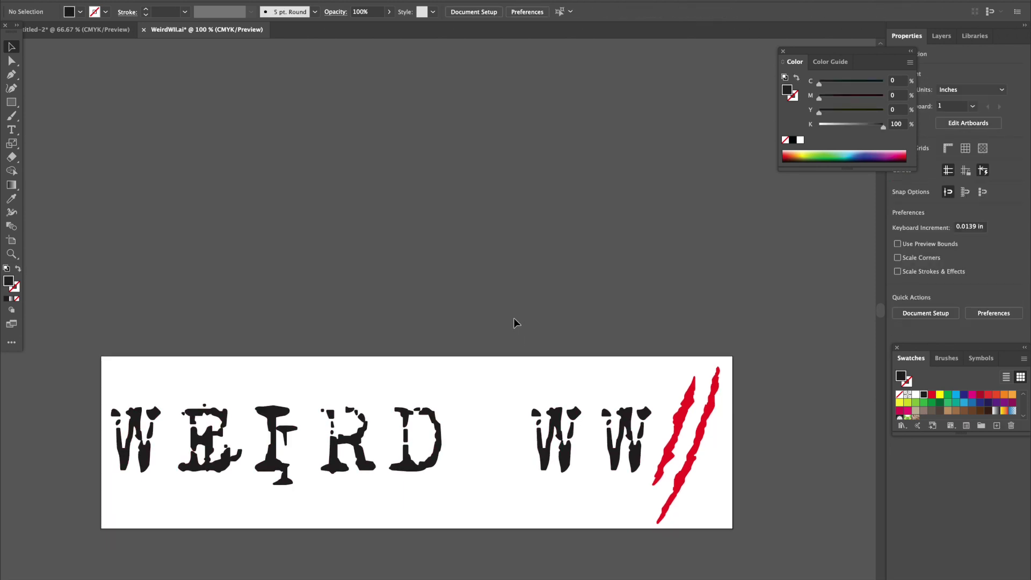
Export the logo as an SVG file into the WEIRD_WAR_II folder with the default SVG options
{"action": "scroll", "coordinate": [513, 317], "scroll_direction": "down", "scroll_amount": 5}
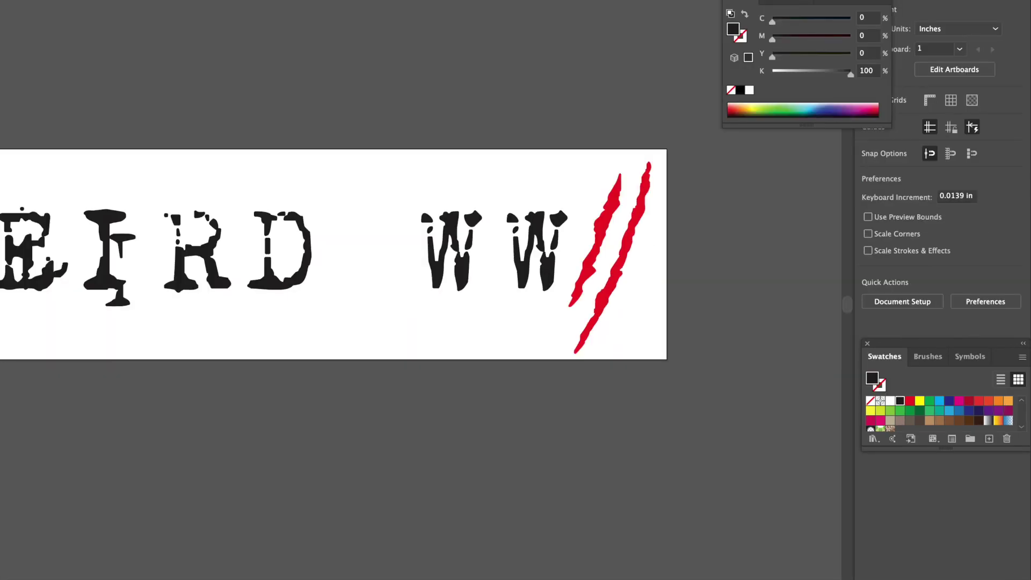
{"action": "left_click", "coordinate": [11, 0]}
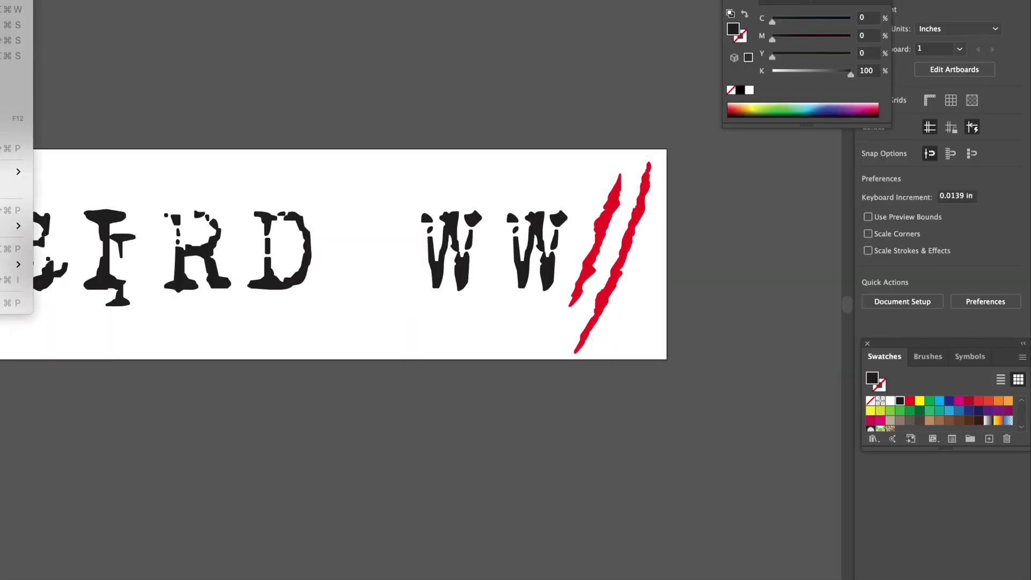
{"action": "mouse_move", "coordinate": [17, 172]}
{"action": "left_click", "coordinate": [61, 188]}
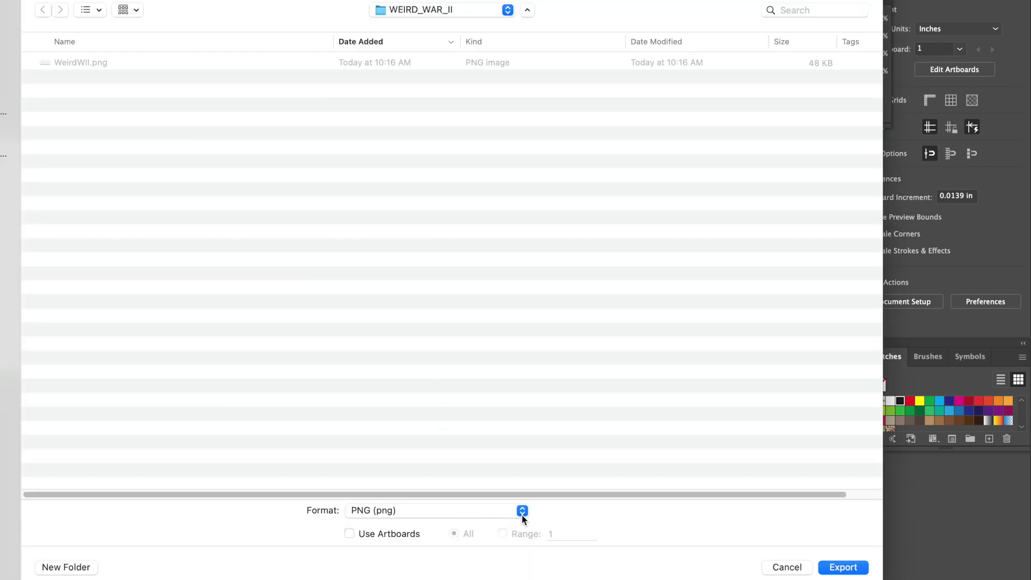
{"action": "left_click", "coordinate": [521, 511]}
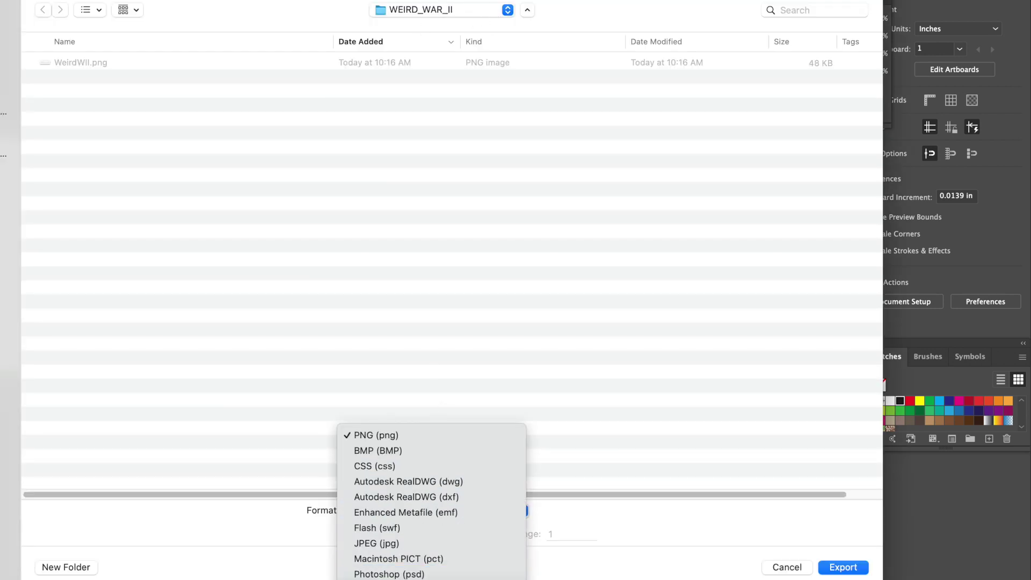
{"action": "left_click", "coordinate": [376, 579]}
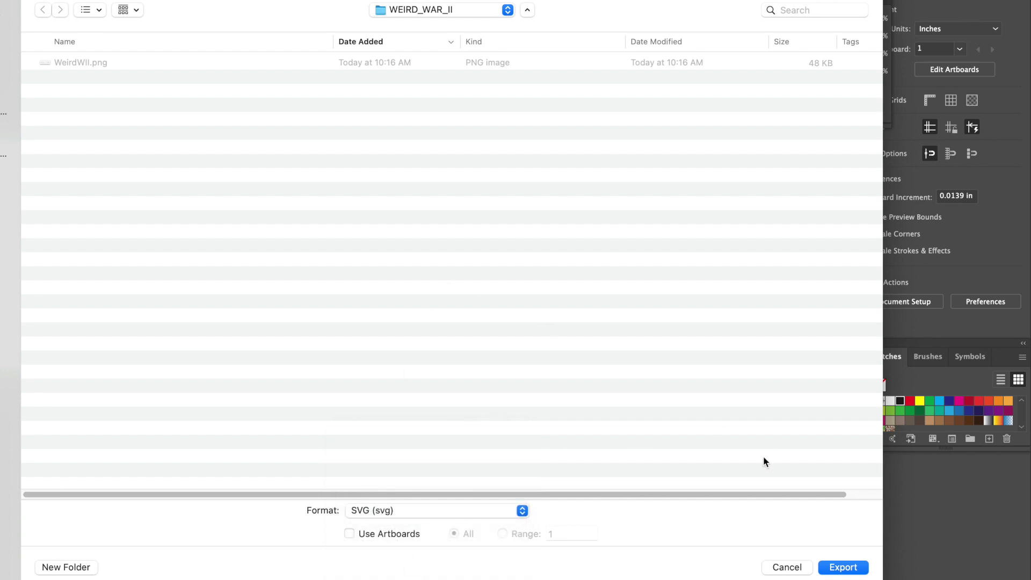
{"action": "left_click", "coordinate": [842, 567]}
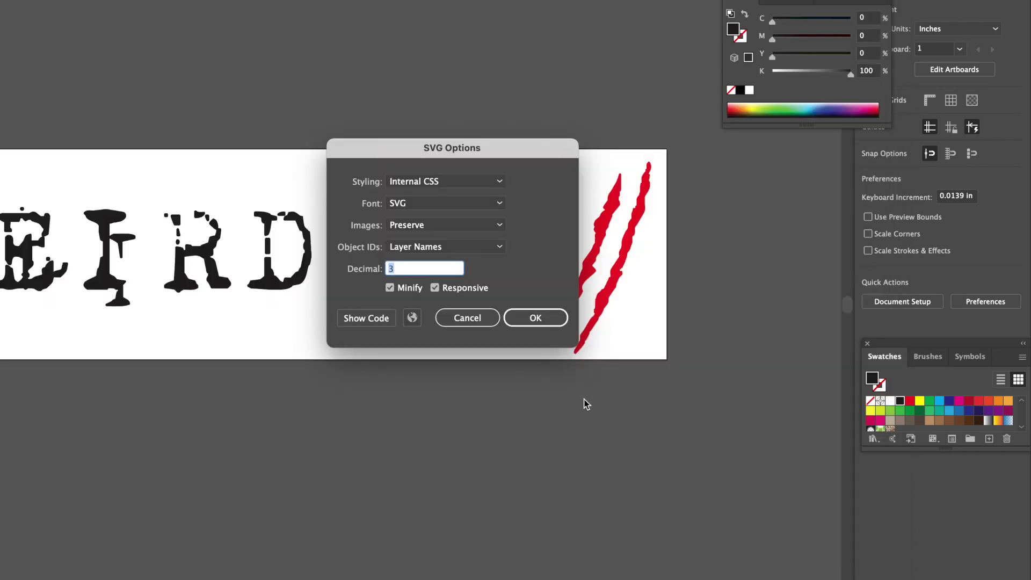
{"action": "left_click", "coordinate": [520, 317]}
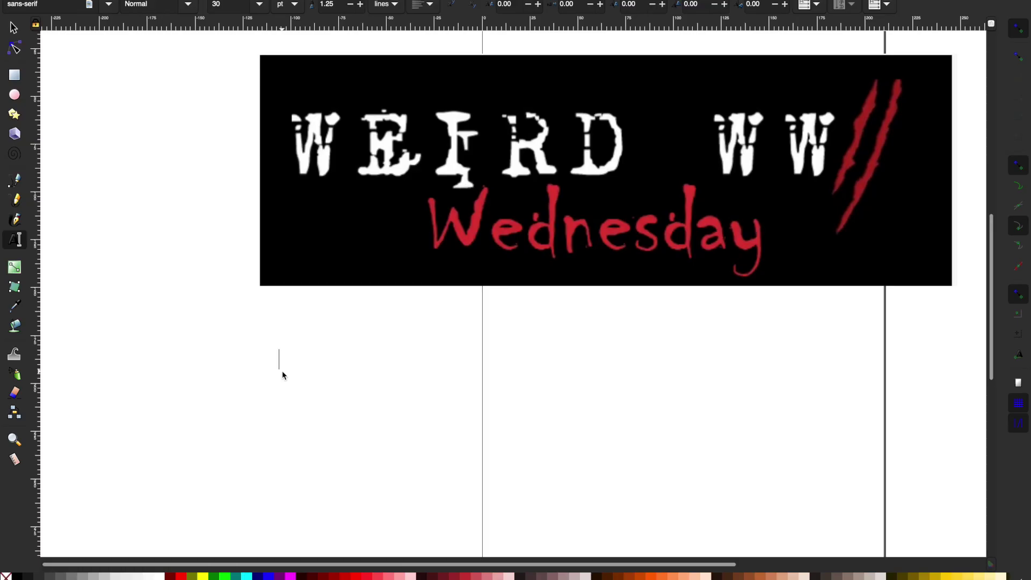
In Inkscape, add the text WEIRD WAR below the banner and set it in the 1942 report font at 72 pt
{"action": "type", "text": "EIRD"}
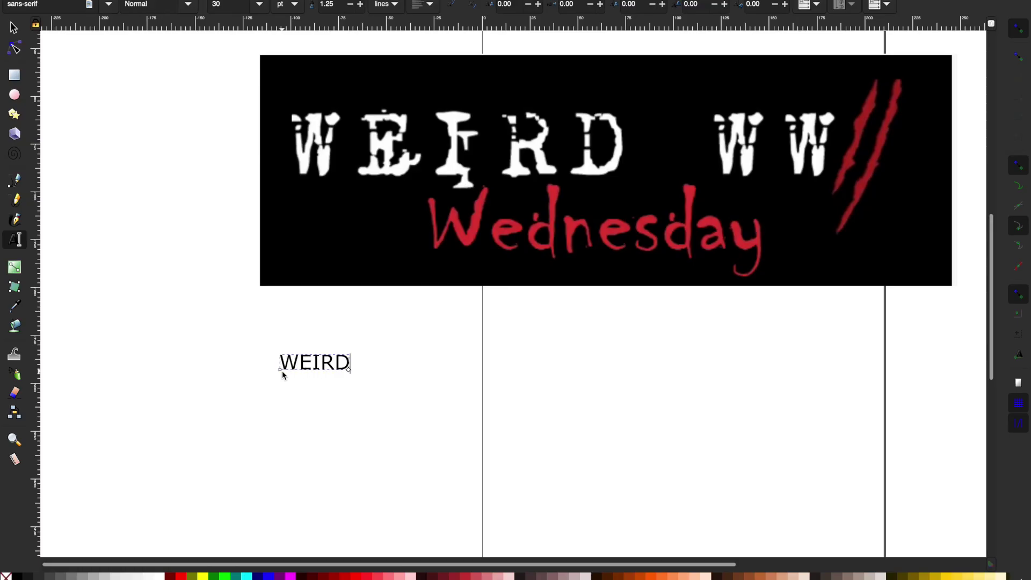
{"action": "type", "text": " WAR"}
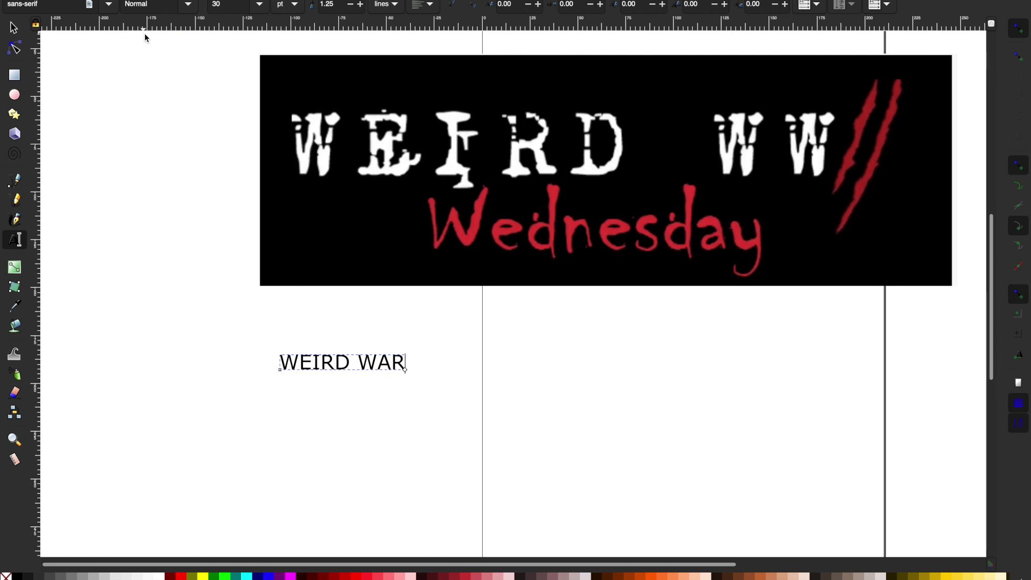
{"action": "key", "text": "ctrl+a"}
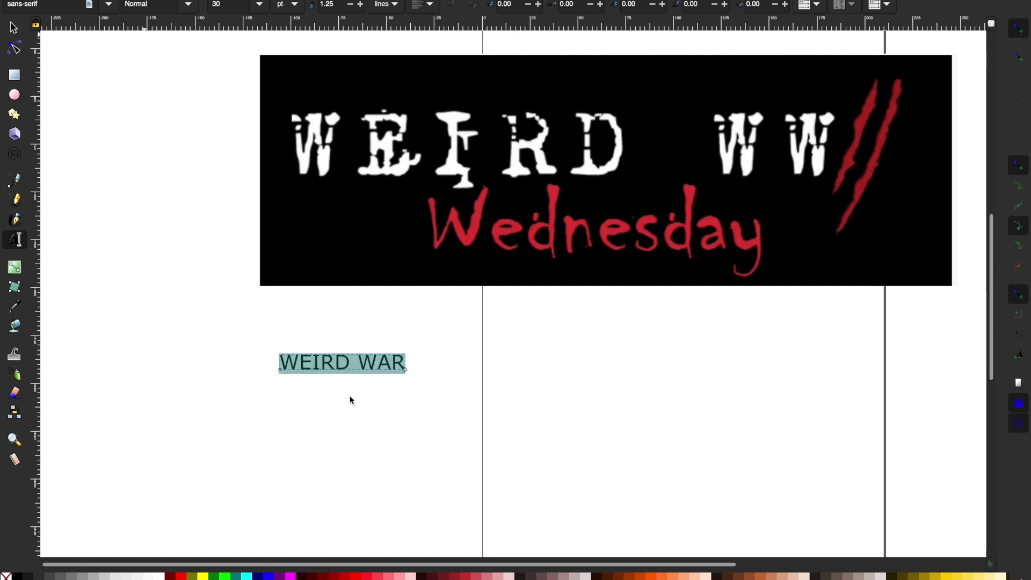
{"action": "triple_click", "coordinate": [59, 5]}
{"action": "type", "text": "19"}
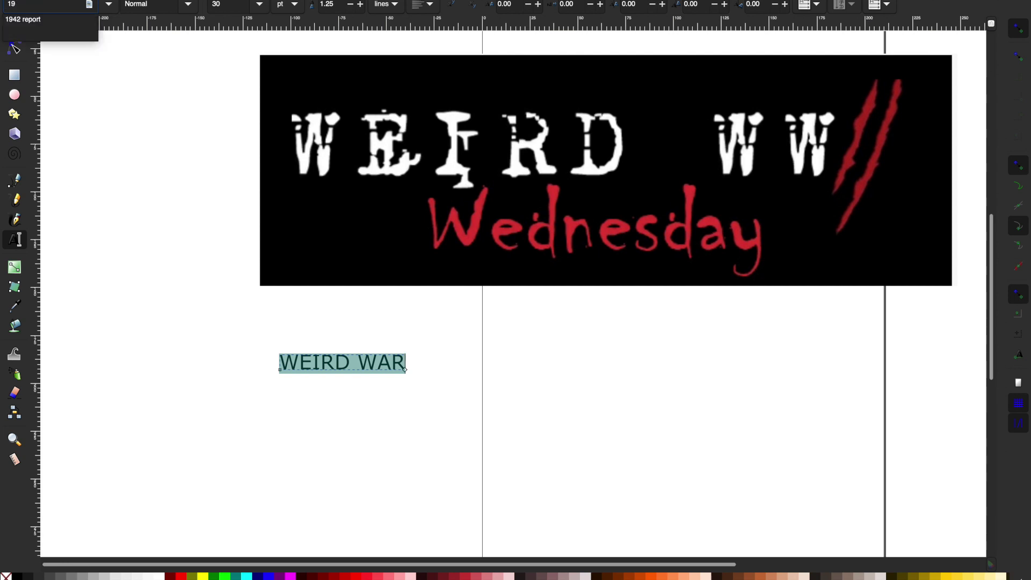
{"action": "left_click", "coordinate": [22, 19]}
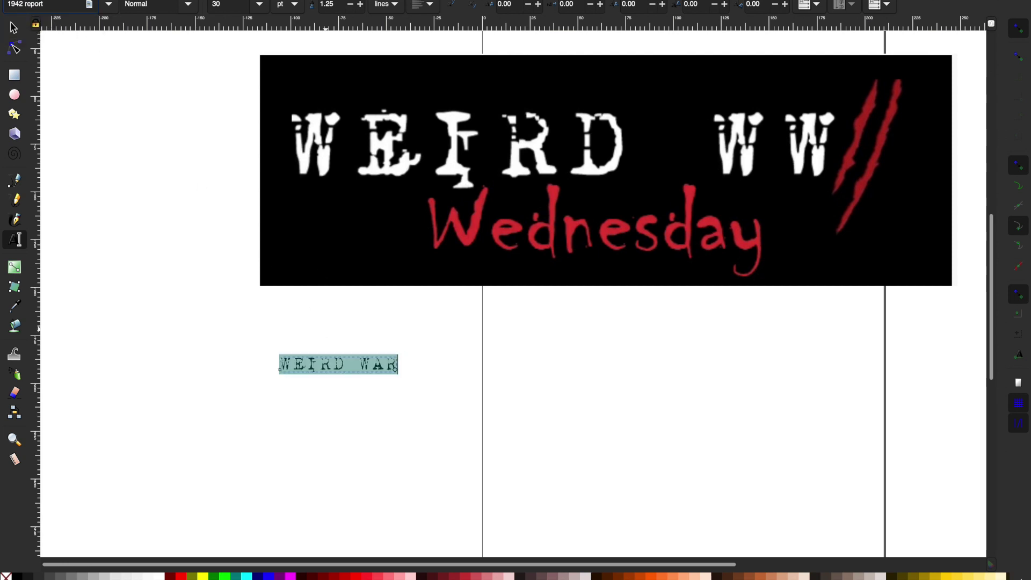
{"action": "left_click", "coordinate": [259, 4]}
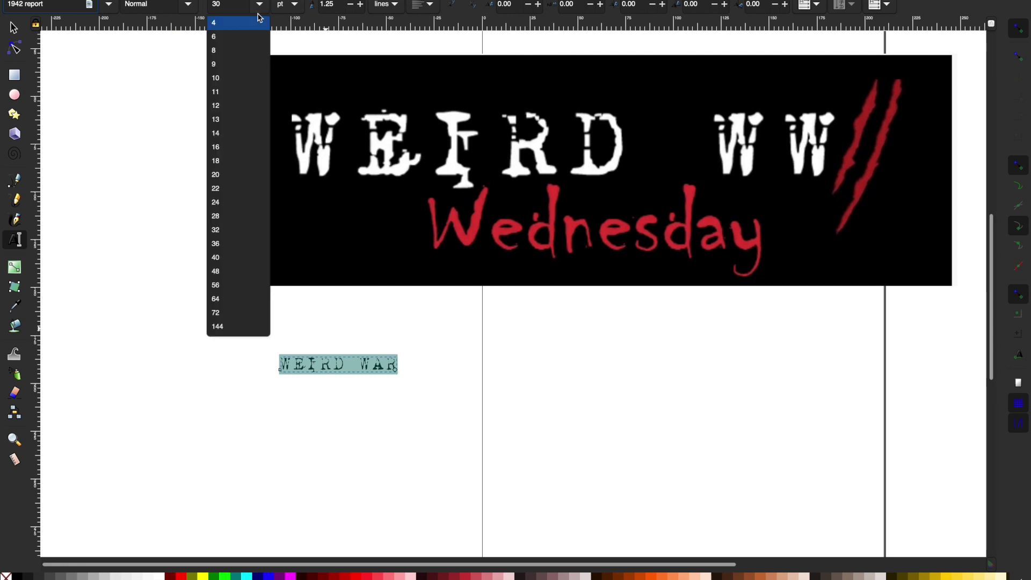
{"action": "left_click", "coordinate": [228, 314]}
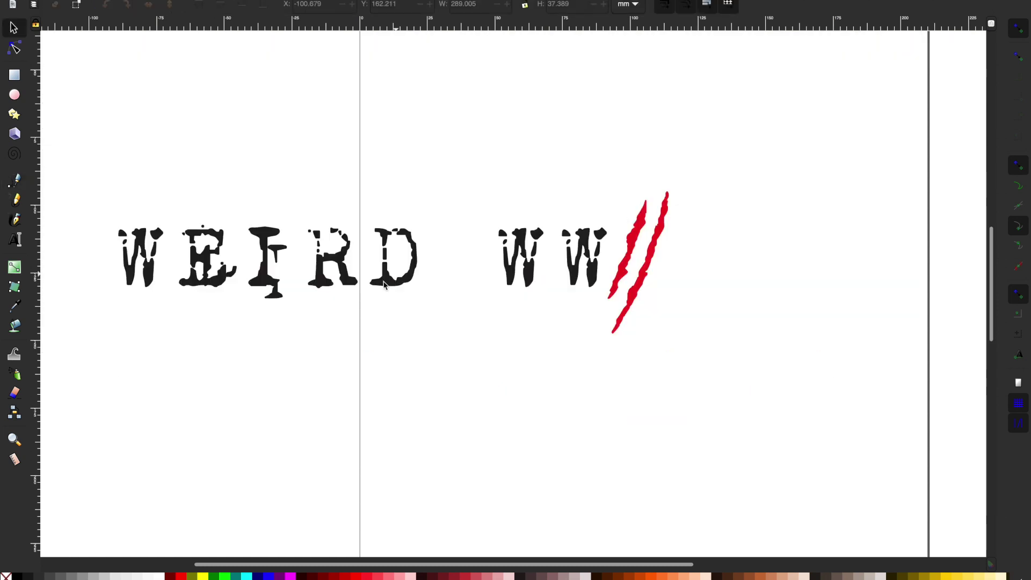
Move the imported WEIRD WW logo slightly to the left on the canvas
{"action": "left_click", "coordinate": [523, 279]}
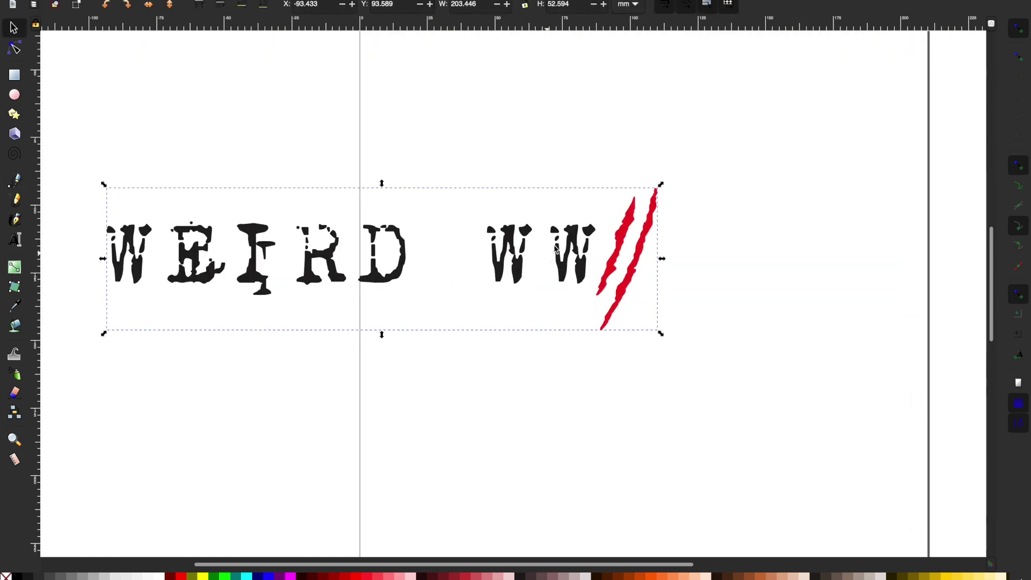
{"action": "right_click", "coordinate": [553, 247]}
{"action": "left_click", "coordinate": [416, 407]}
{"action": "left_click", "coordinate": [352, 321]}
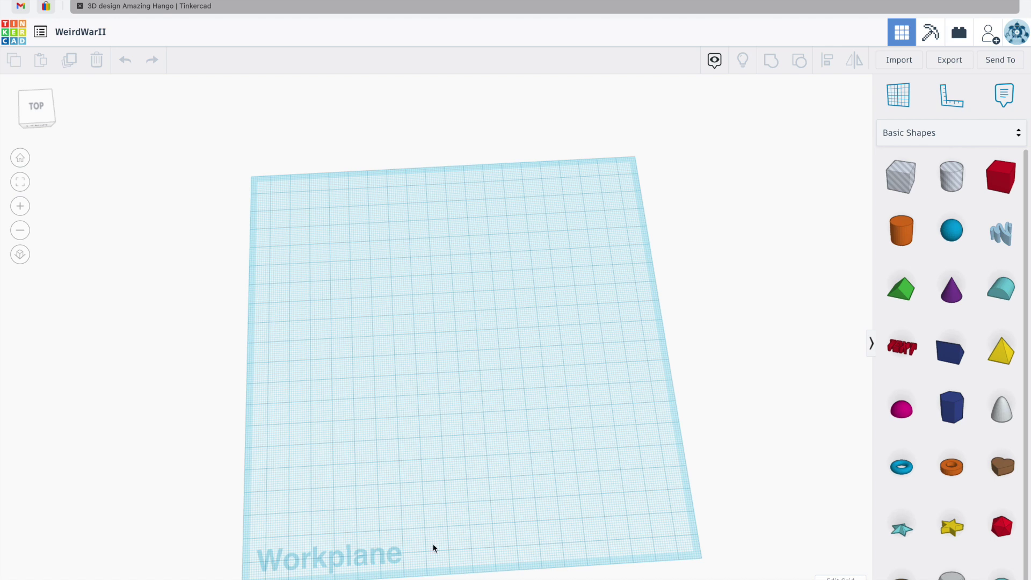
In Tinkercad, place a red box near the upper middle of the WeirdWarII workplane
{"action": "right_click_drag", "start_coordinate": [399, 514], "coordinate": [549, 398]}
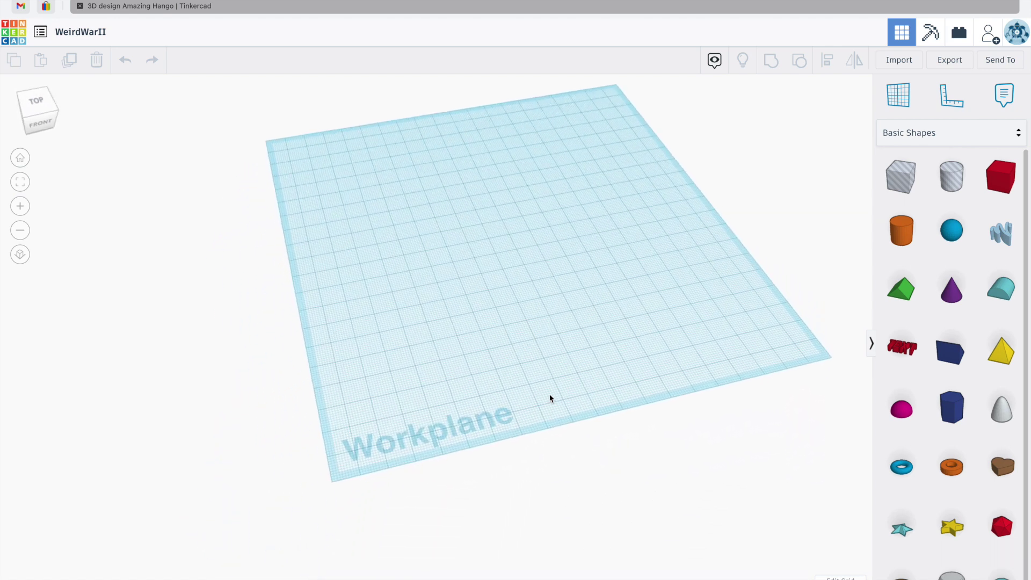
{"action": "left_click", "coordinate": [1004, 186]}
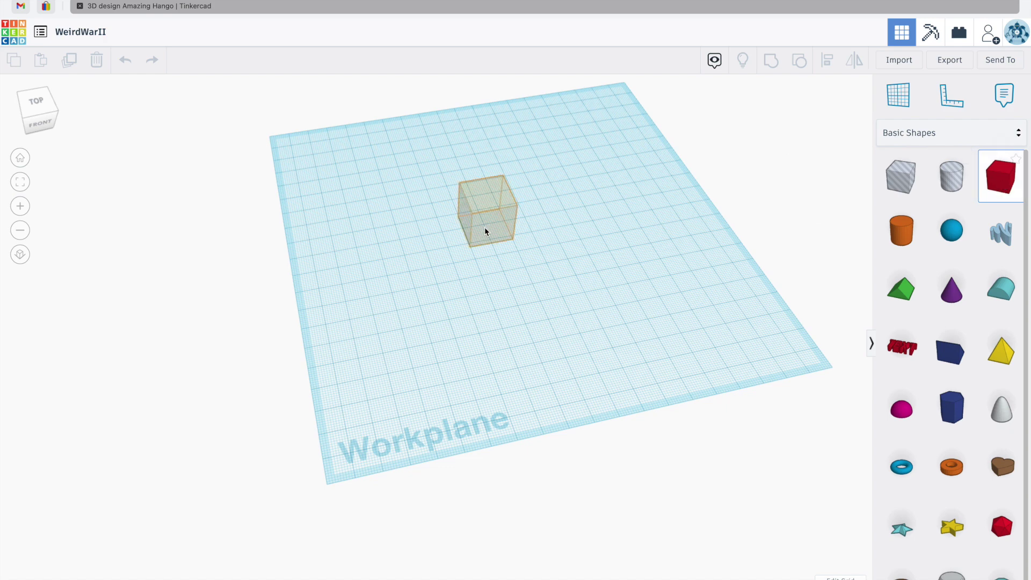
{"action": "left_click", "coordinate": [485, 230]}
{"action": "right_click_drag", "start_coordinate": [569, 260], "coordinate": [536, 237]}
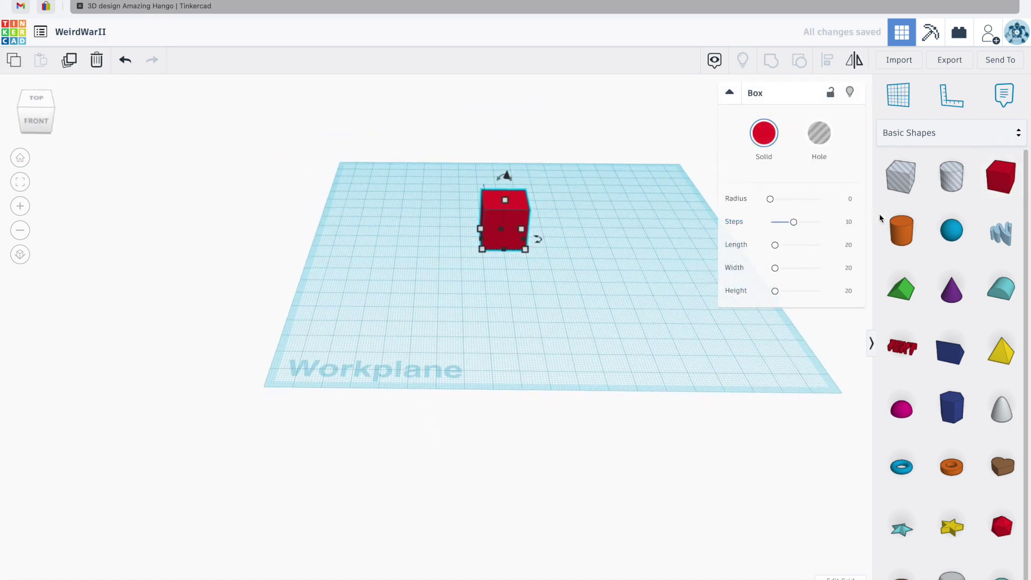
Place a blue sphere on the workplane directly beside the red box
{"action": "left_click", "coordinate": [952, 229]}
{"action": "left_click", "coordinate": [557, 244]}
{"action": "scroll", "coordinate": [577, 255], "scroll_direction": "up", "scroll_amount": 3}
{"action": "scroll", "coordinate": [583, 259], "scroll_direction": "down", "scroll_amount": 1}
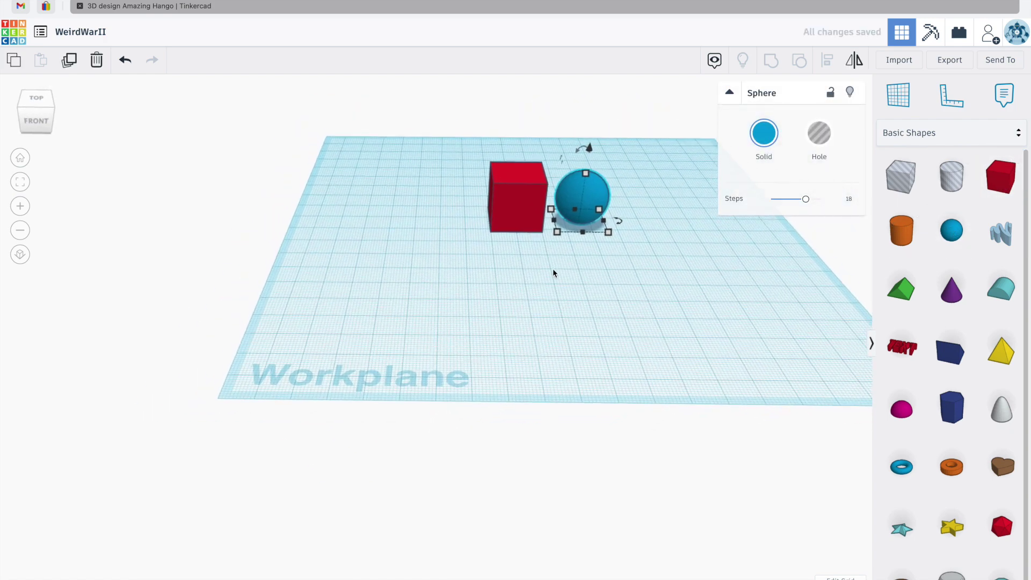
Reduce the red box's height to make it a low block
{"action": "middle_click_drag", "start_coordinate": [570, 262], "coordinate": [488, 305]}
{"action": "left_click", "coordinate": [457, 244]}
{"action": "left_click_drag", "start_coordinate": [458, 230], "coordinate": [457, 252]}
Stretch the blue sphere upward into an egg shape and move it about 26 mm sideways onto the red box
{"action": "left_click", "coordinate": [537, 253]}
{"action": "left_click_drag", "start_coordinate": [523, 231], "coordinate": [457, 230]}
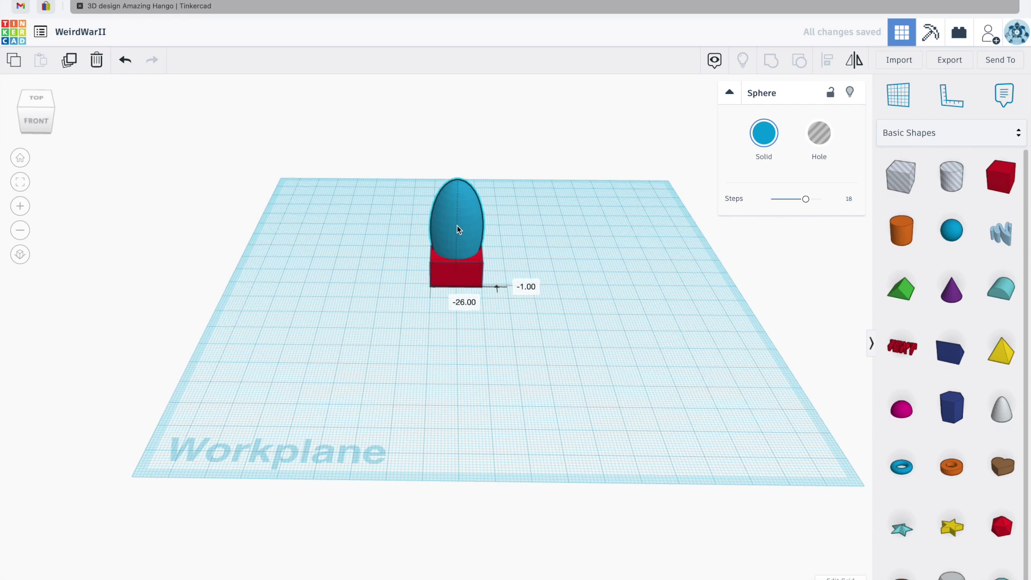
Select the egg shape and the box together and align their centres along both horizontal axes
{"action": "right_click_drag", "start_coordinate": [428, 317], "coordinate": [590, 325]}
{"action": "left_click", "coordinate": [406, 265], "text": "shift"}
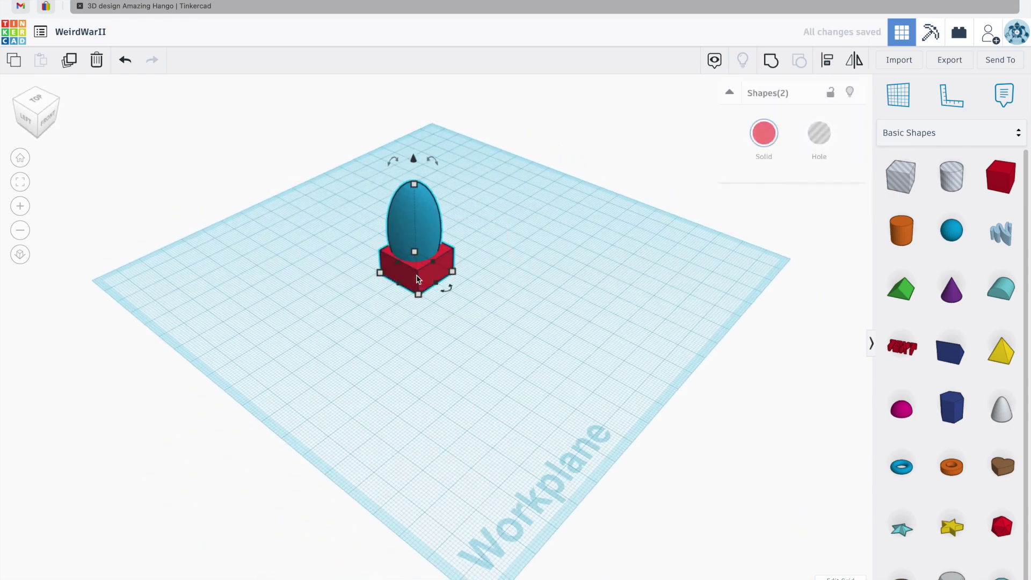
{"action": "left_click", "coordinate": [824, 63]}
{"action": "left_click", "coordinate": [390, 292]}
{"action": "right_click_drag", "start_coordinate": [367, 316], "coordinate": [438, 329]}
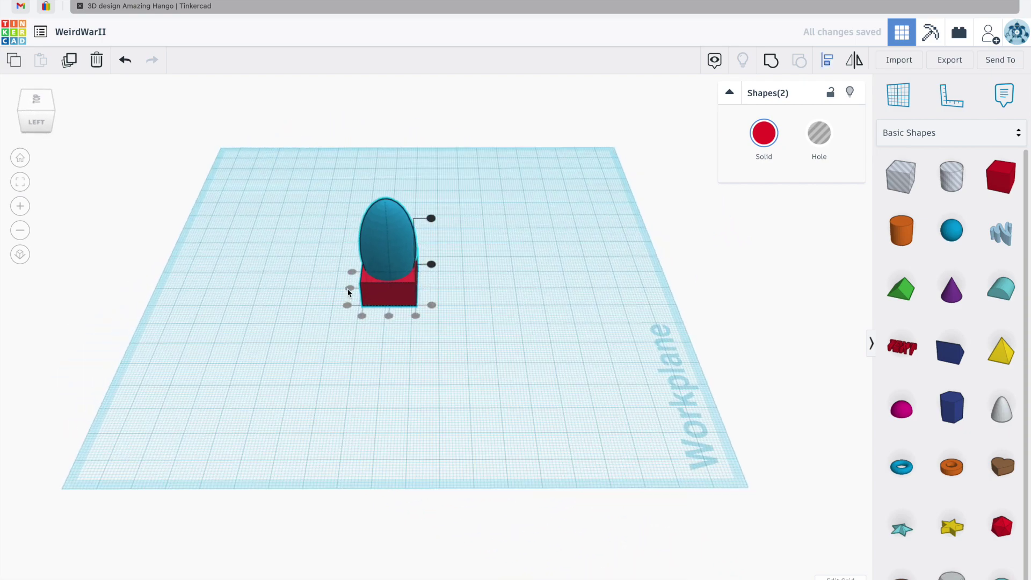
{"action": "left_click", "coordinate": [438, 329]}
{"action": "left_click_drag", "start_coordinate": [344, 216], "coordinate": [344, 216]}
{"action": "scroll", "coordinate": [398, 335], "scroll_direction": "up", "scroll_amount": 5}
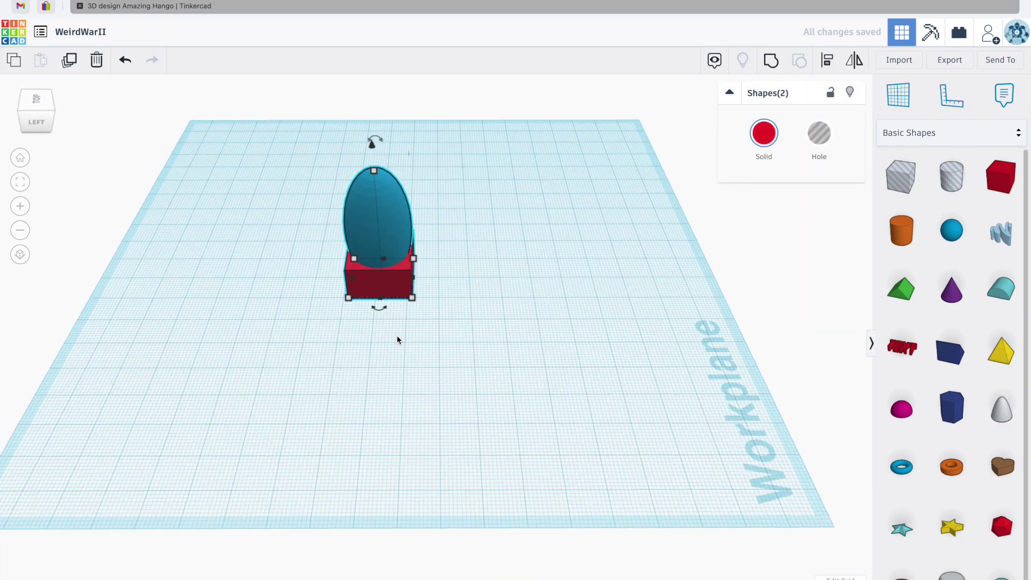
Group the aligned egg shape and box into one solid object
{"action": "middle_click_drag", "start_coordinate": [504, 339], "coordinate": [571, 355]}
{"action": "left_click_drag", "start_coordinate": [542, 379], "coordinate": [442, 272]}
{"action": "right_click_drag", "start_coordinate": [391, 370], "coordinate": [510, 387]}
{"action": "left_click", "coordinate": [771, 59]}
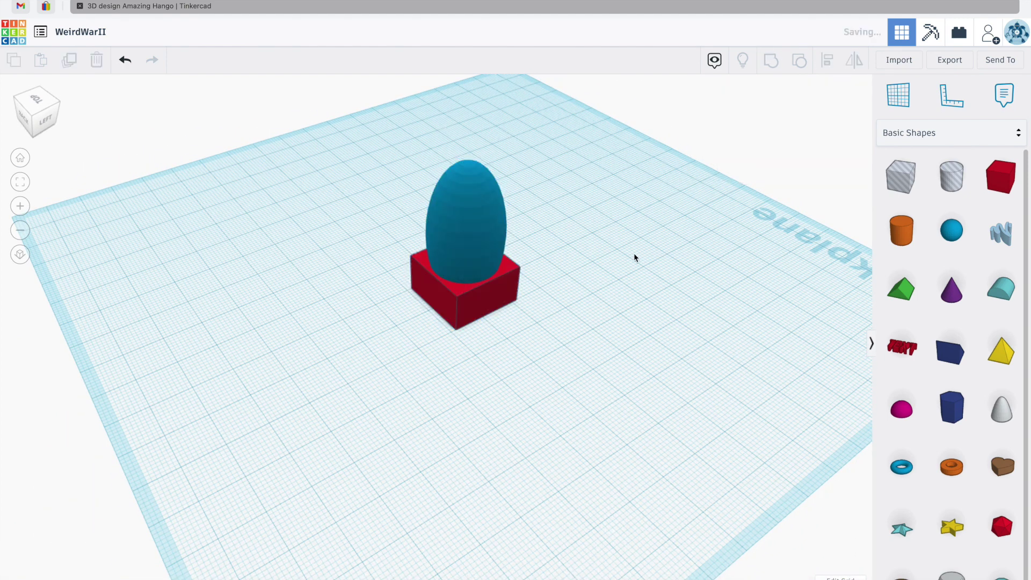
{"action": "left_click", "coordinate": [617, 281]}
{"action": "left_click", "coordinate": [462, 255]}
{"action": "right_click_drag", "start_coordinate": [549, 322], "coordinate": [387, 290]}
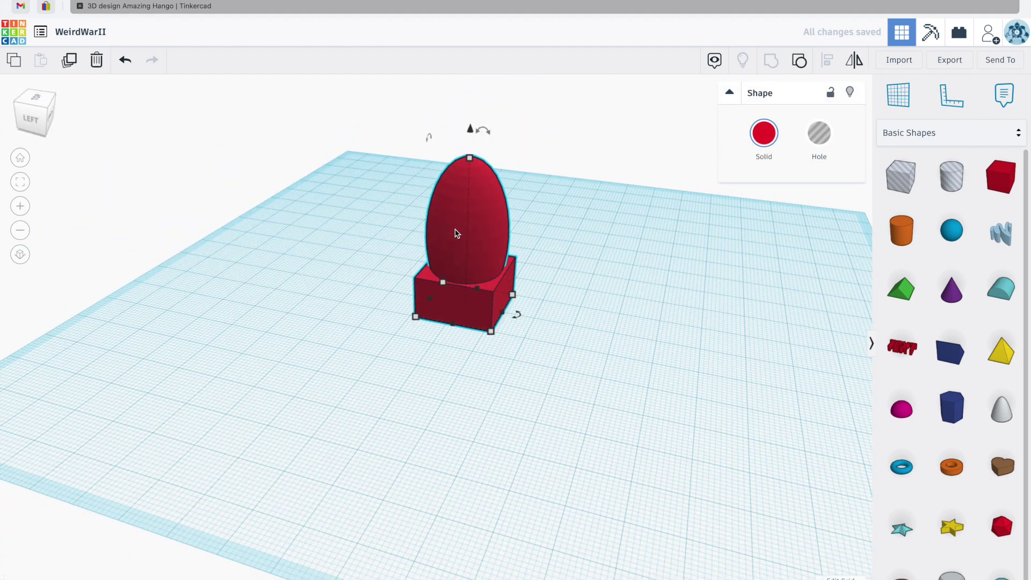
Delete the grouped practice shape and import WEIRDWAR_INKSCAPE.svg, centred on the art, at 100% scale
{"action": "key", "text": "Delete"}
{"action": "left_click", "coordinate": [898, 59]}
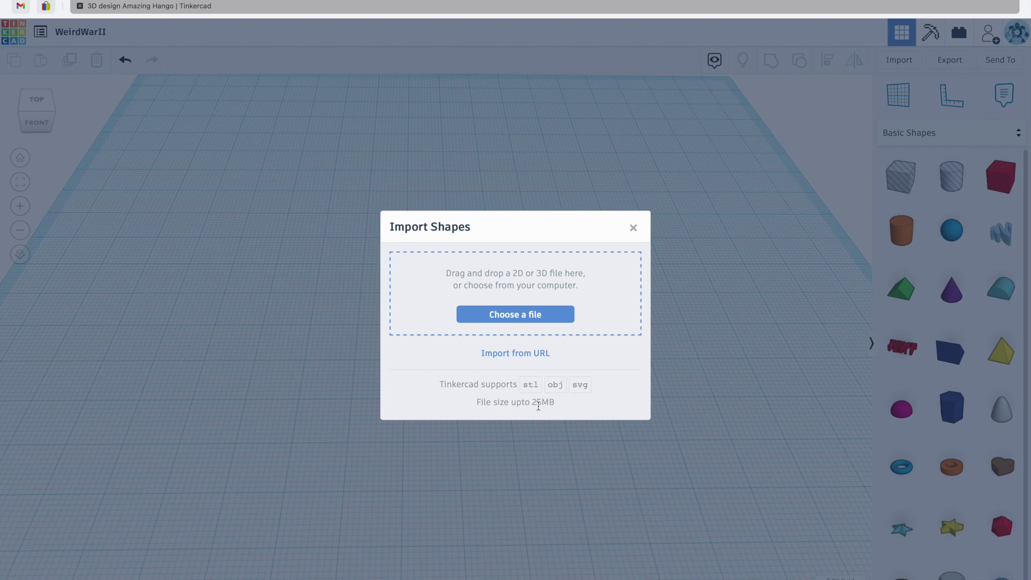
{"action": "left_click", "coordinate": [511, 317]}
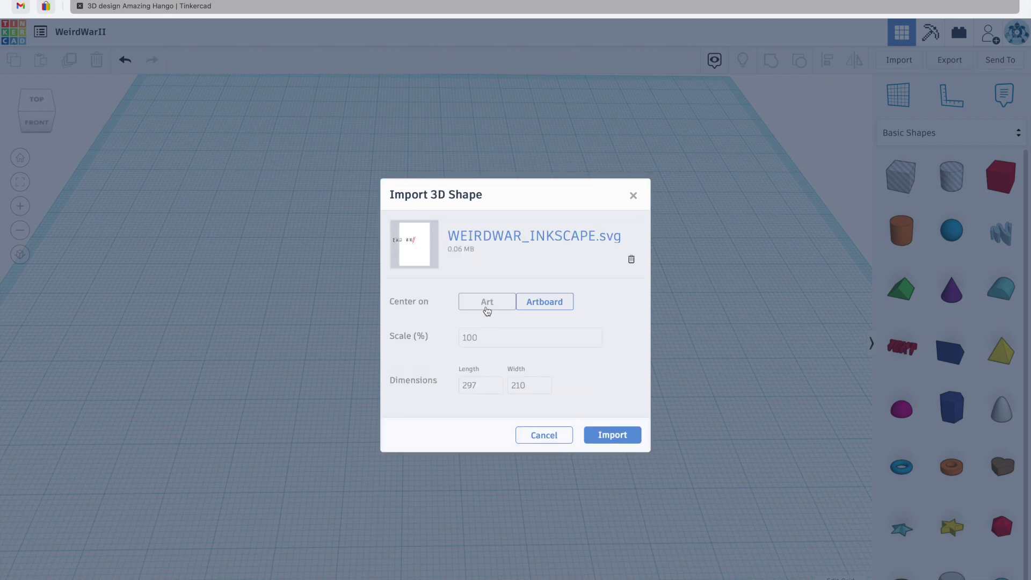
{"action": "left_click", "coordinate": [487, 309]}
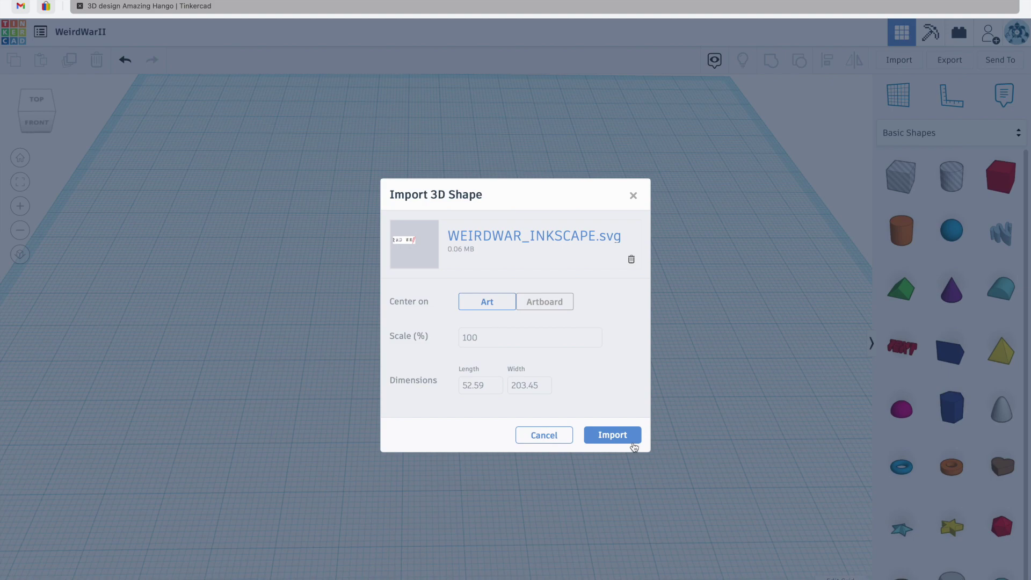
{"action": "left_click", "coordinate": [615, 438]}
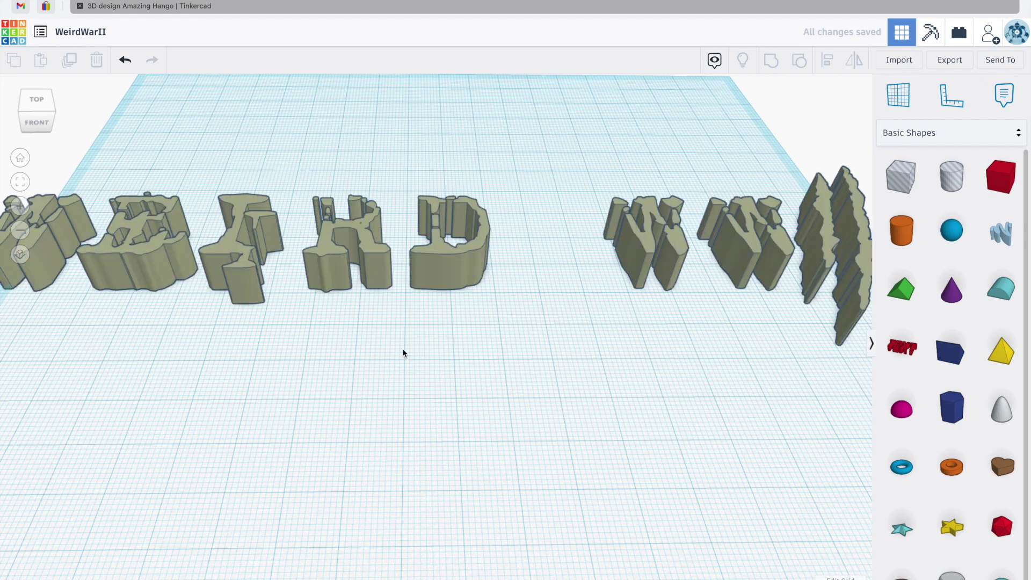
Move the imported lettering about 12 mm sideways and 8 mm back on the workplane, and reduce its height
{"action": "scroll", "coordinate": [403, 351], "scroll_direction": "down", "scroll_amount": 3}
{"action": "right_click_drag", "start_coordinate": [397, 366], "coordinate": [411, 281]}
{"action": "left_click", "coordinate": [396, 362]}
{"action": "left_click_drag", "start_coordinate": [402, 287], "coordinate": [432, 274]}
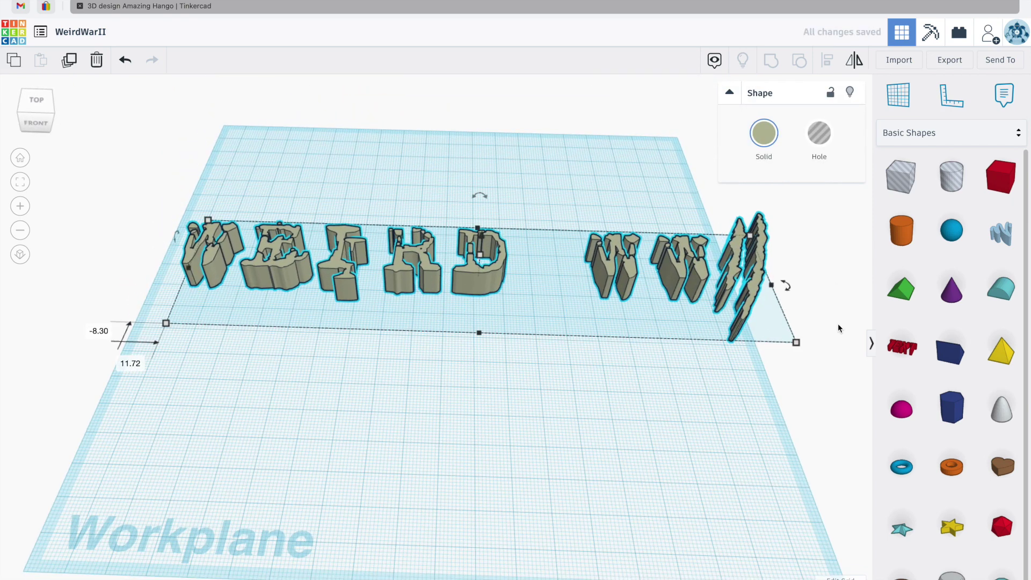
{"action": "left_click_drag", "start_coordinate": [768, 337], "coordinate": [641, 305]}
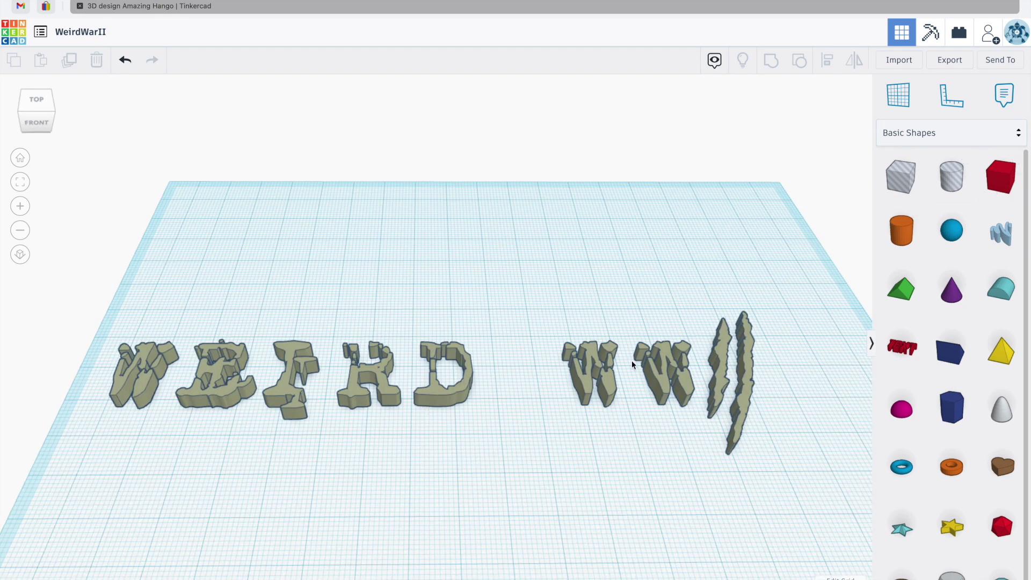
Place a red box on the workplane, flatten it, and stretch it into a long thin plate under the lettering
{"action": "left_click_drag", "start_coordinate": [1000, 177], "coordinate": [409, 291]}
{"action": "left_click_drag", "start_coordinate": [408, 222], "coordinate": [405, 272]}
{"action": "left_click_drag", "start_coordinate": [444, 308], "coordinate": [862, 396]}
{"action": "left_click_drag", "start_coordinate": [617, 344], "coordinate": [407, 367]}
{"action": "right_click_drag", "start_coordinate": [418, 490], "coordinate": [555, 421]}
{"action": "left_click_drag", "start_coordinate": [598, 378], "coordinate": [817, 379]}
{"action": "right_click_drag", "start_coordinate": [494, 248], "coordinate": [453, 294]}
{"action": "left_click_drag", "start_coordinate": [453, 294], "coordinate": [452, 359]}
{"action": "mouse_move", "coordinate": [485, 472]}
{"action": "left_mouse_down"}
{"action": "mouse_move", "coordinate": [485, 453]}
{"action": "mouse_move", "coordinate": [484, 468]}
{"action": "left_mouse_up"}
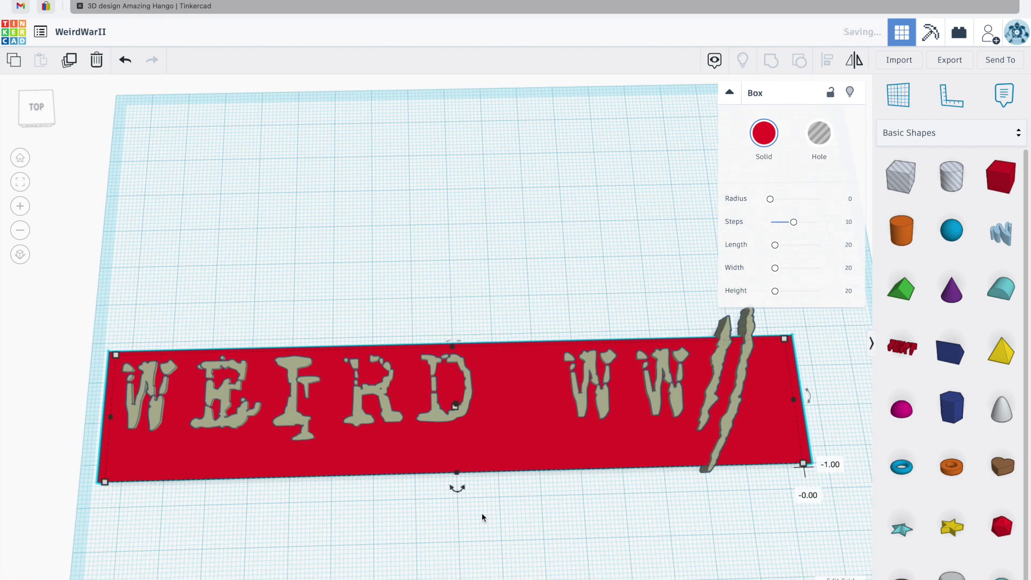
Widen the red plate to cover the slanted slashes and shorten its end beside the first letter
{"action": "right_click_drag", "start_coordinate": [479, 497], "coordinate": [474, 510]}
{"action": "left_click_drag", "start_coordinate": [456, 349], "coordinate": [459, 321]}
{"action": "left_click_drag", "start_coordinate": [456, 475], "coordinate": [457, 483]}
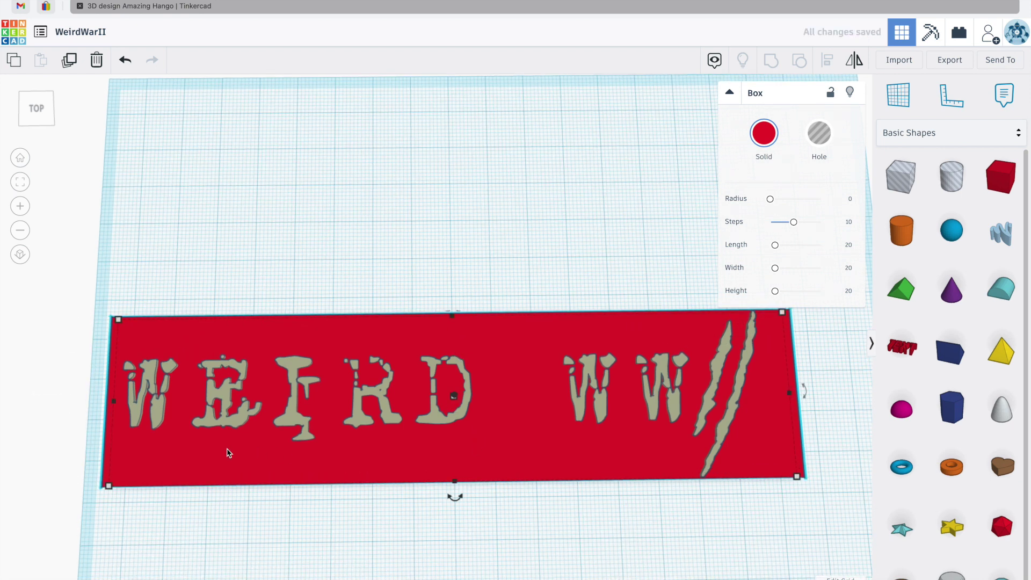
{"action": "left_click_drag", "start_coordinate": [114, 402], "coordinate": [132, 405]}
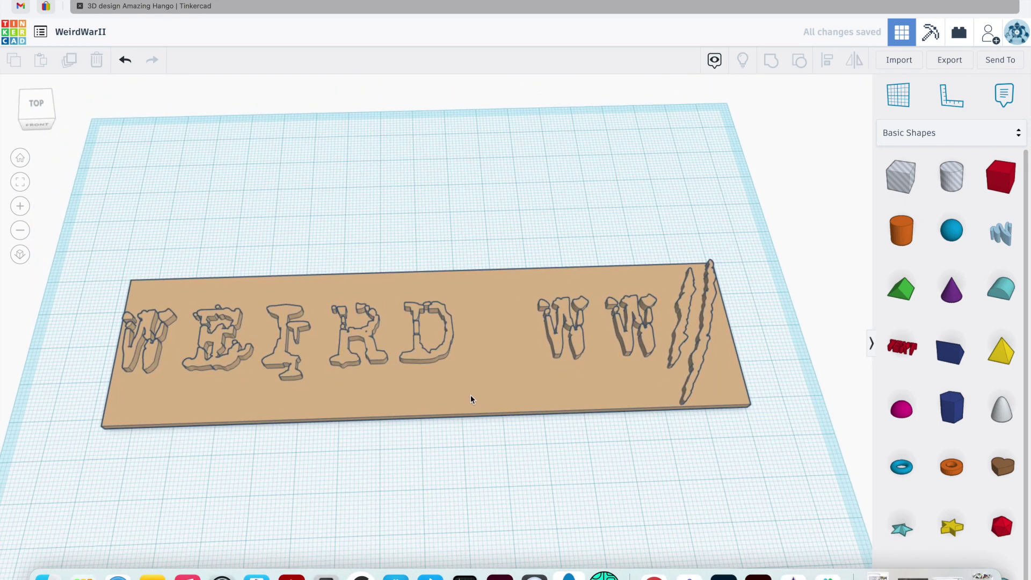
Mirror the combined plate and lettering along its length so the text reads backwards
{"action": "left_click", "coordinate": [457, 380]}
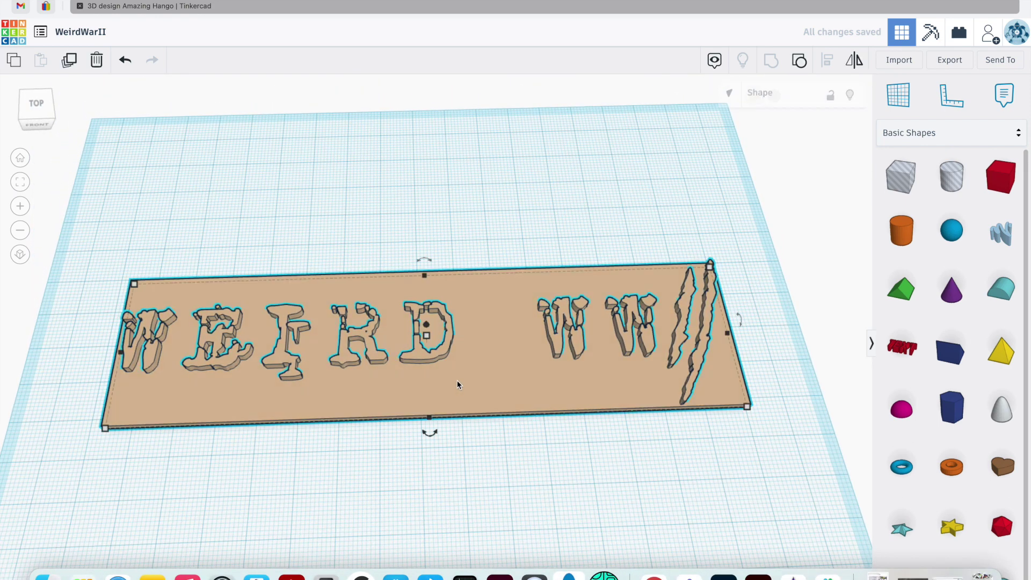
{"action": "left_click", "coordinate": [859, 60]}
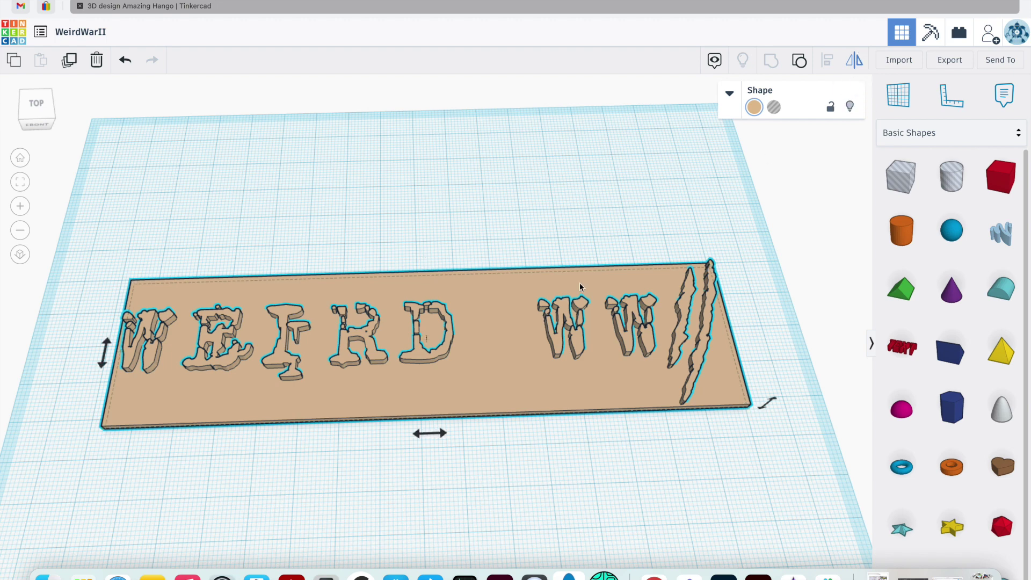
{"action": "left_click", "coordinate": [442, 439]}
{"action": "left_click", "coordinate": [492, 485]}
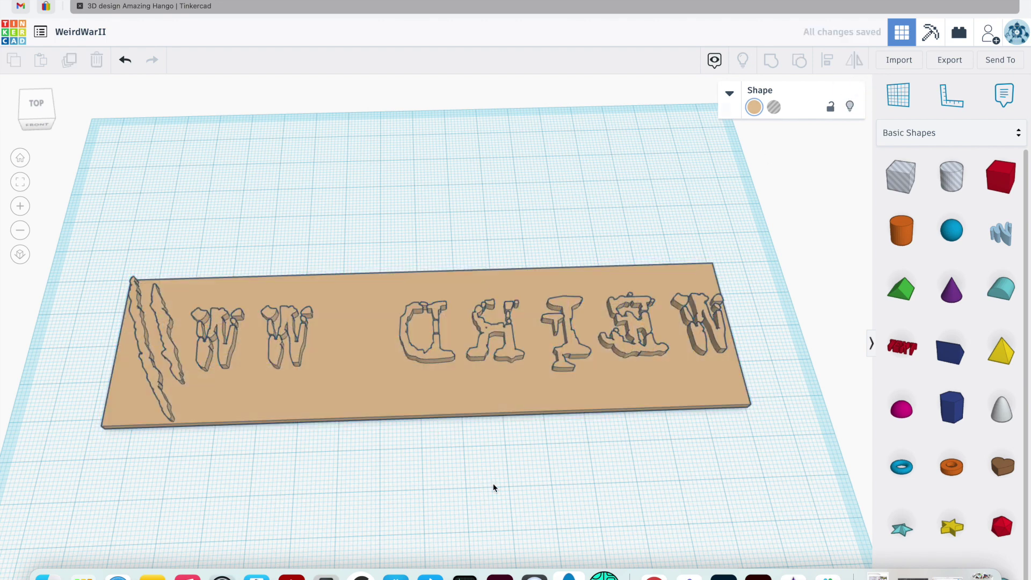
Export everything in the design as an STL file for 3D printing
{"action": "right_click_drag", "start_coordinate": [263, 505], "coordinate": [252, 508]}
{"action": "right_click_drag", "start_coordinate": [474, 234], "coordinate": [478, 146]}
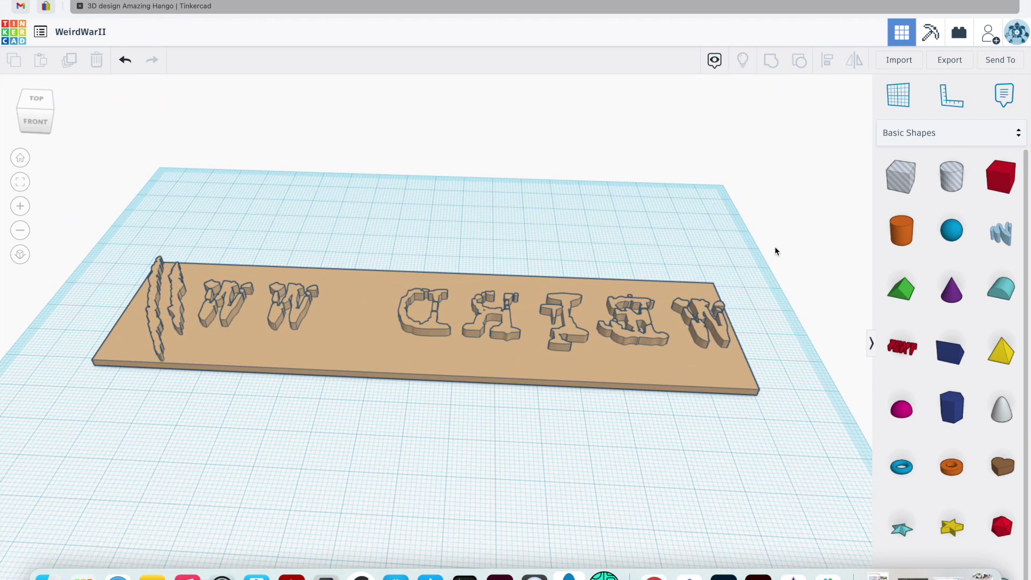
{"action": "right_click_drag", "start_coordinate": [315, 234], "coordinate": [329, 218]}
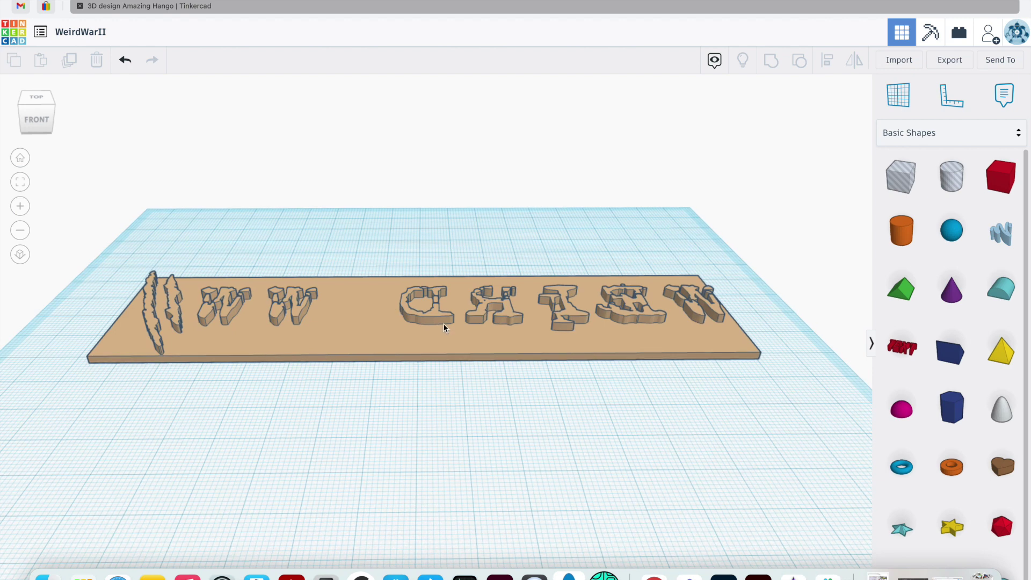
{"action": "left_click_drag", "start_coordinate": [445, 326], "coordinate": [409, 305]}
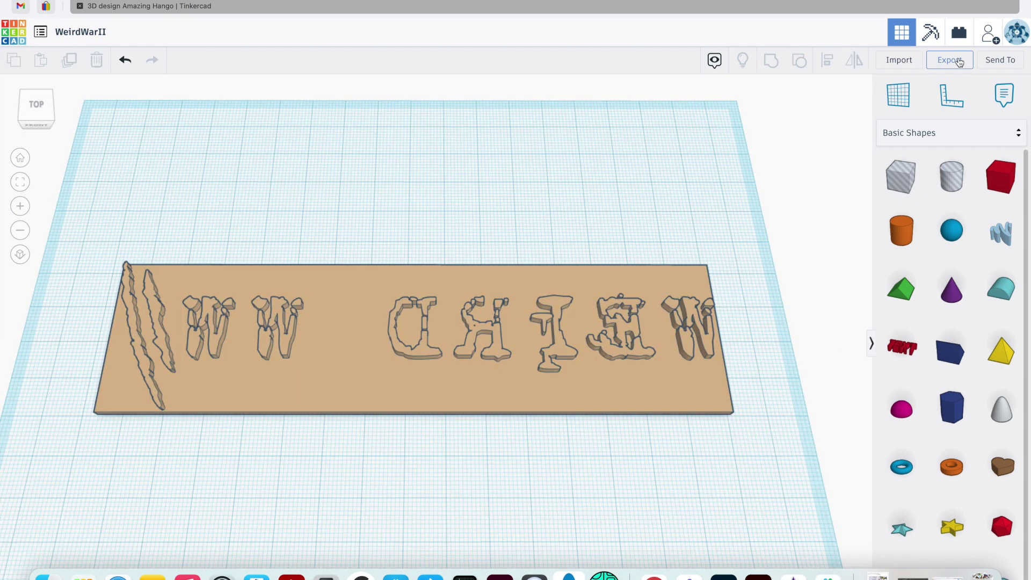
{"action": "left_click", "coordinate": [949, 59]}
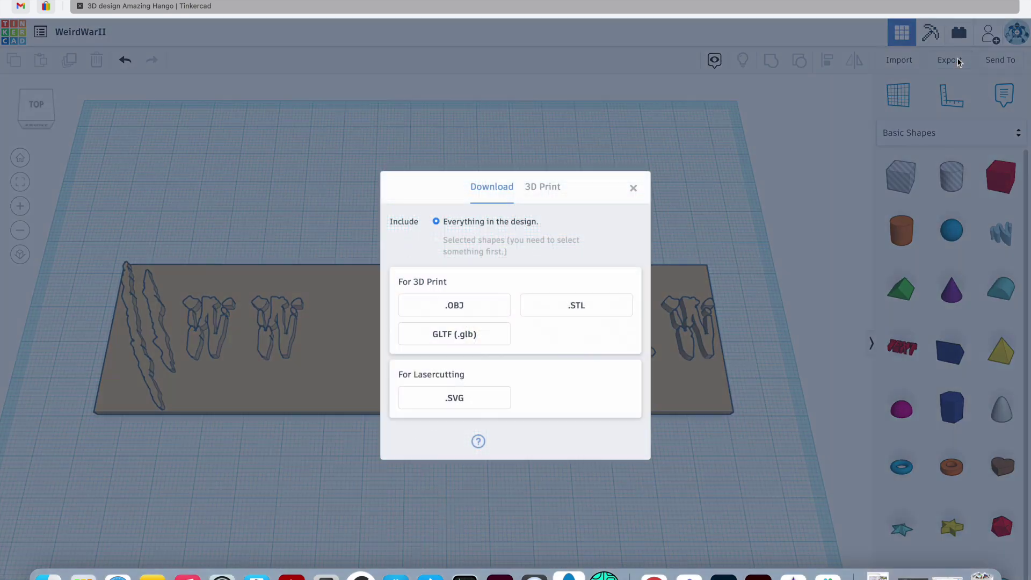
{"action": "left_click", "coordinate": [552, 305]}
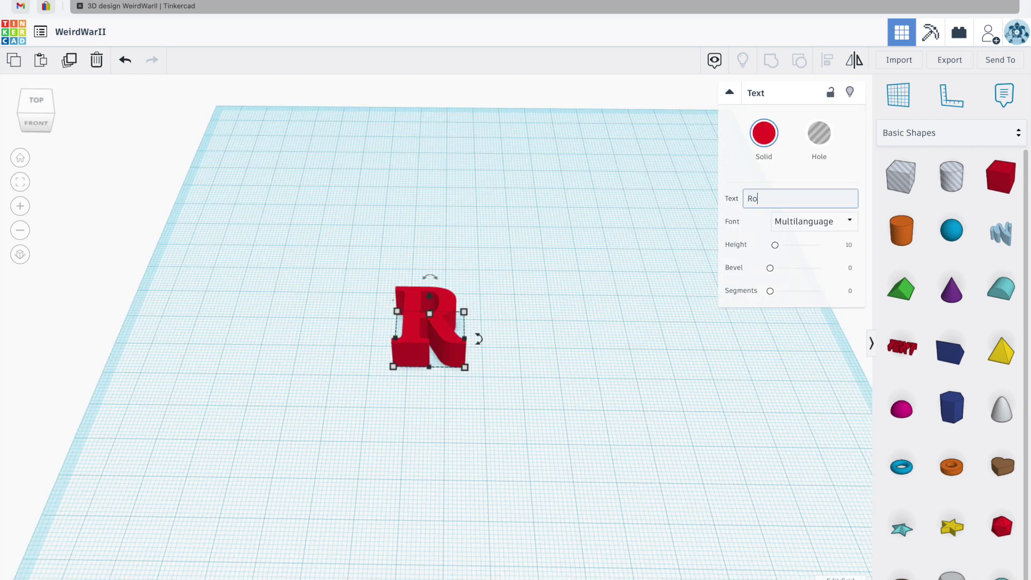
Set the text shape's wording to "Road Agent" and move it about 19 mm back and 5 mm sideways
{"action": "type", "text": "oad"}
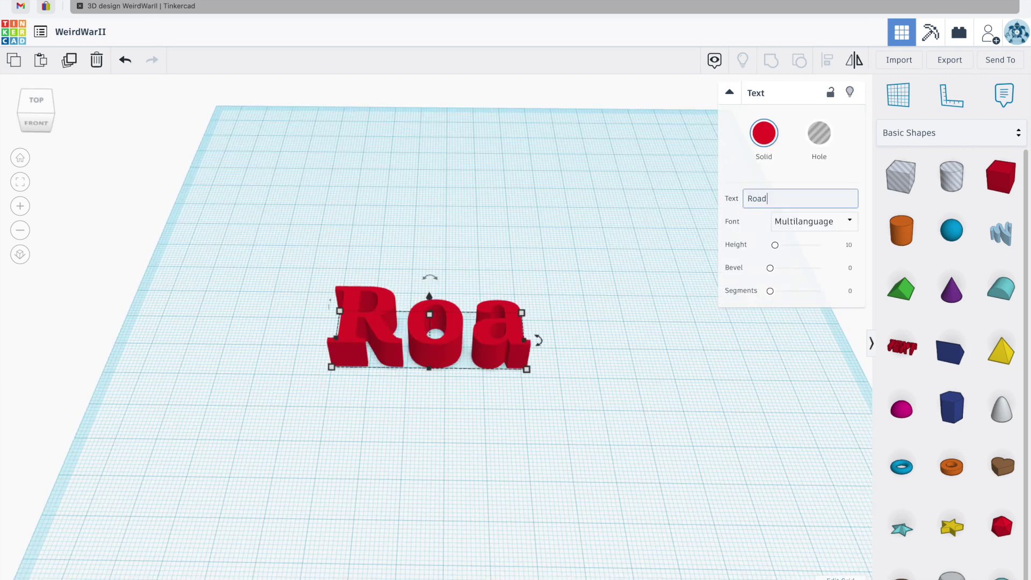
{"action": "type", "text": " Agent"}
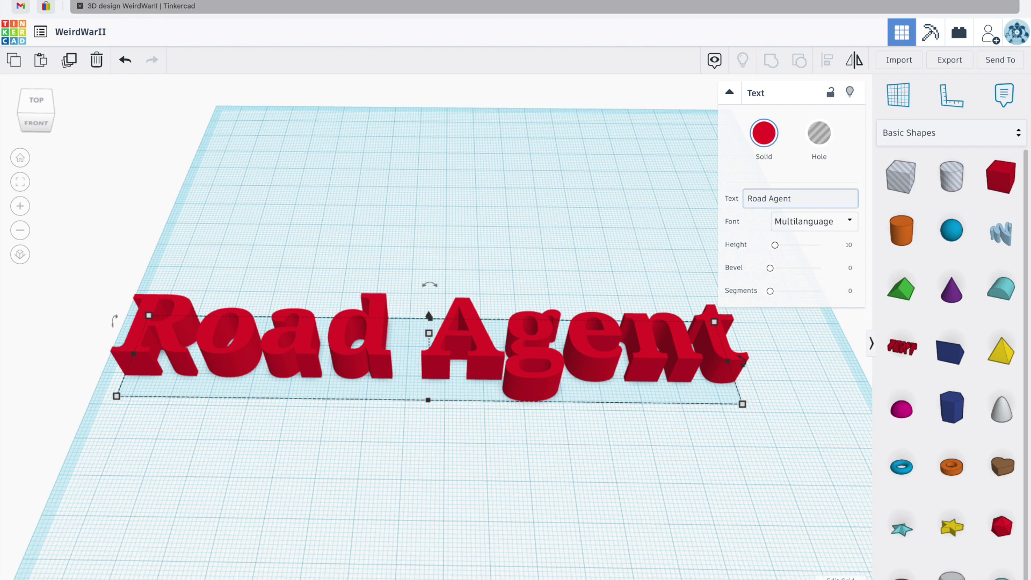
{"action": "left_click", "coordinate": [495, 460]}
{"action": "left_click_drag", "start_coordinate": [439, 360], "coordinate": [457, 306]}
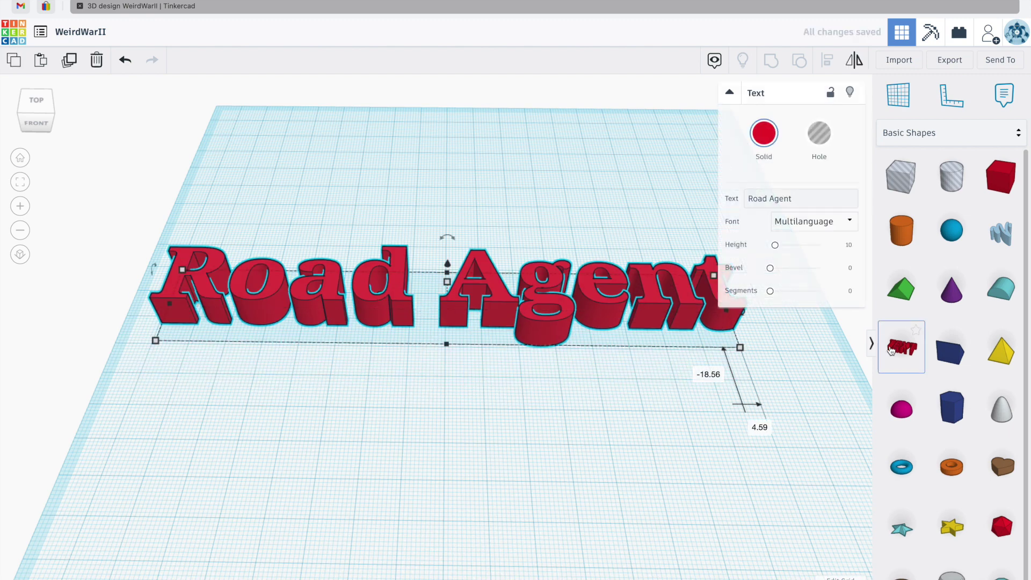
Add a second text shape in front of the first and set its wording to "Leather"
{"action": "left_click", "coordinate": [401, 382]}
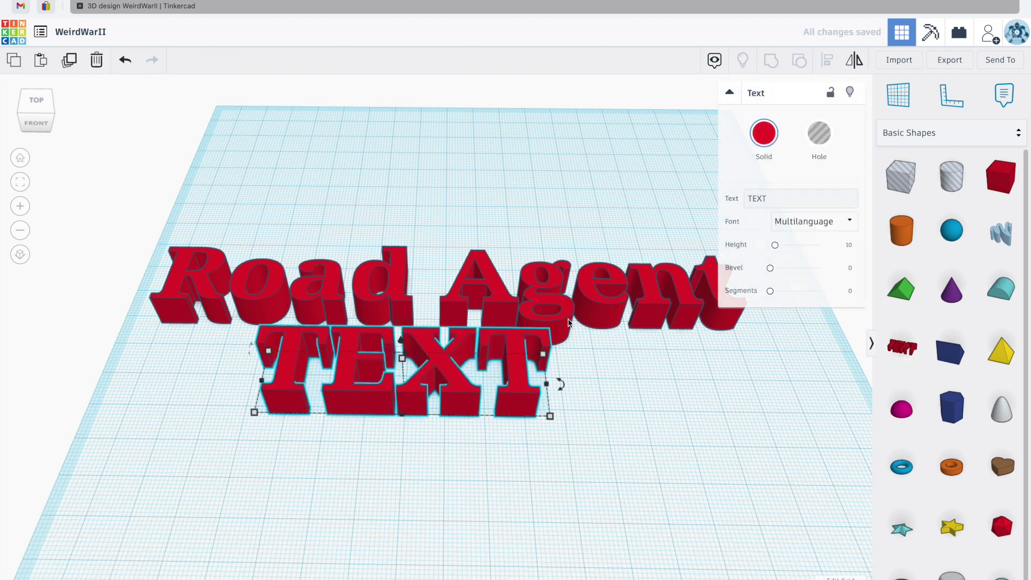
{"action": "left_click", "coordinate": [778, 199]}
{"action": "type", "text": "L"}
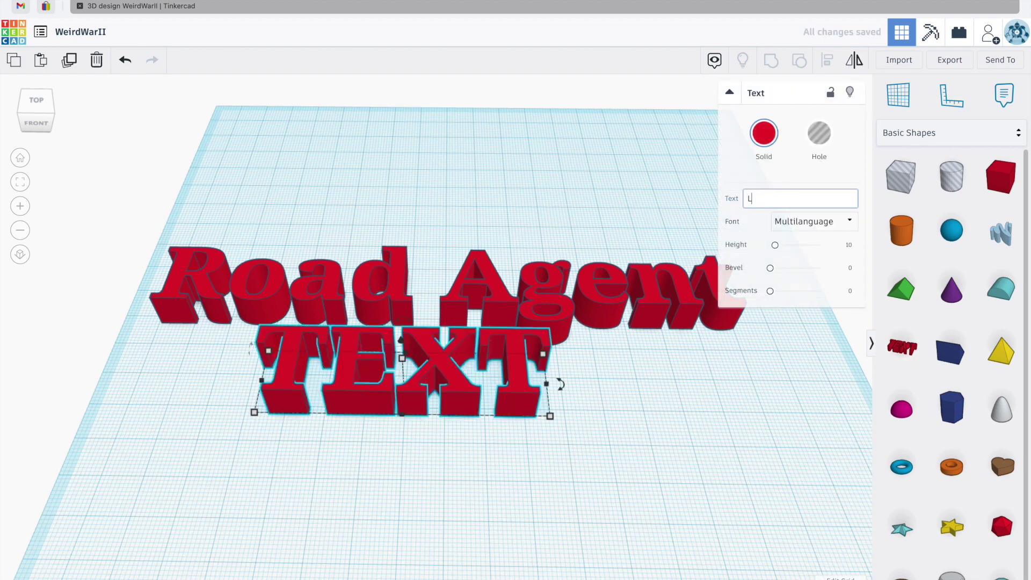
{"action": "type", "text": "eather"}
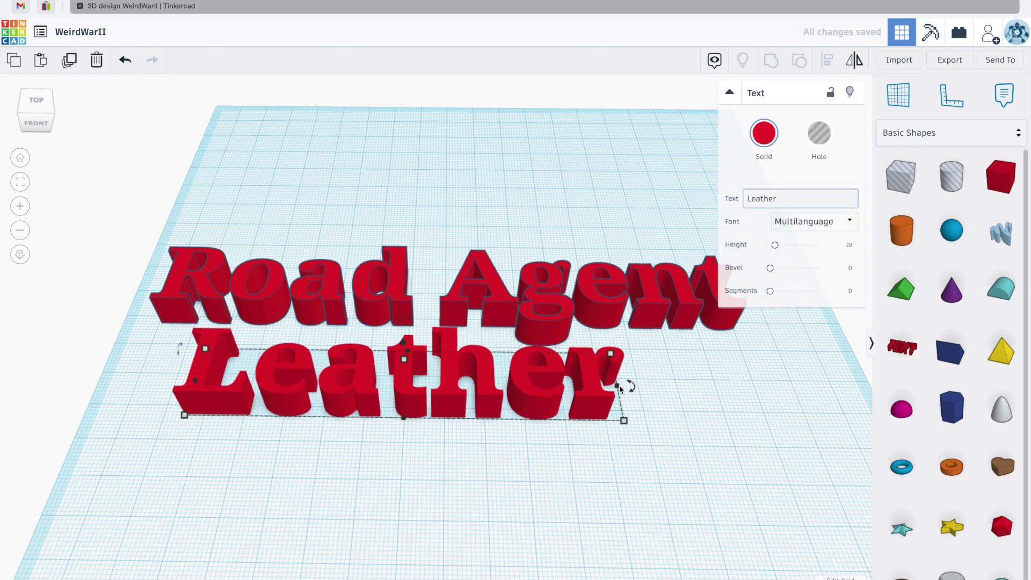
{"action": "left_click", "coordinate": [466, 510]}
{"action": "right_click_drag", "start_coordinate": [462, 488], "coordinate": [460, 513]}
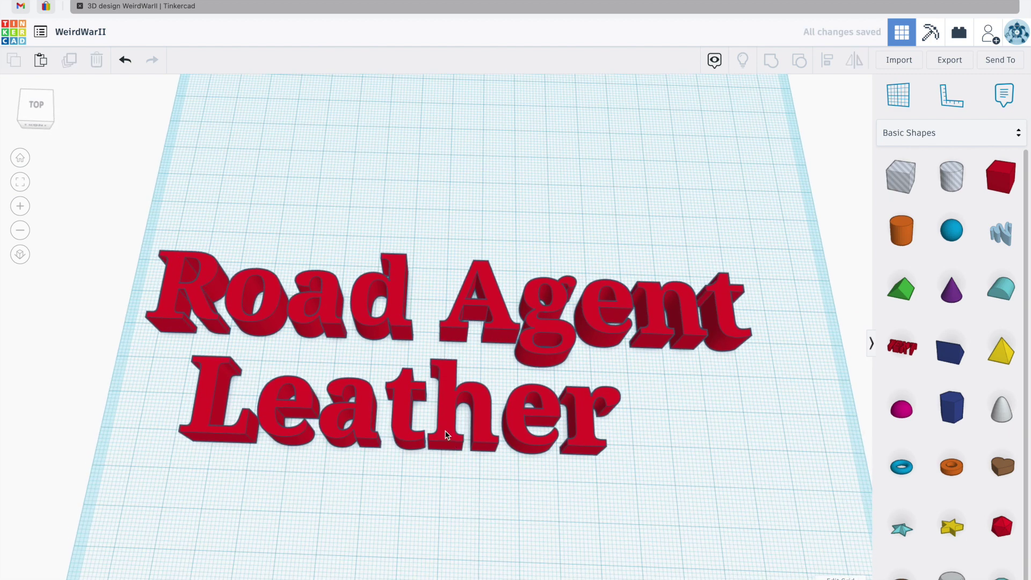
Move both text lines farther back with "Leather" centred beneath "Road Agent", and select both text shapes
{"action": "left_click_drag", "start_coordinate": [444, 433], "coordinate": [501, 436]}
{"action": "left_click_drag", "start_coordinate": [520, 331], "coordinate": [518, 284]}
{"action": "left_click_drag", "start_coordinate": [515, 352], "coordinate": [517, 306]}
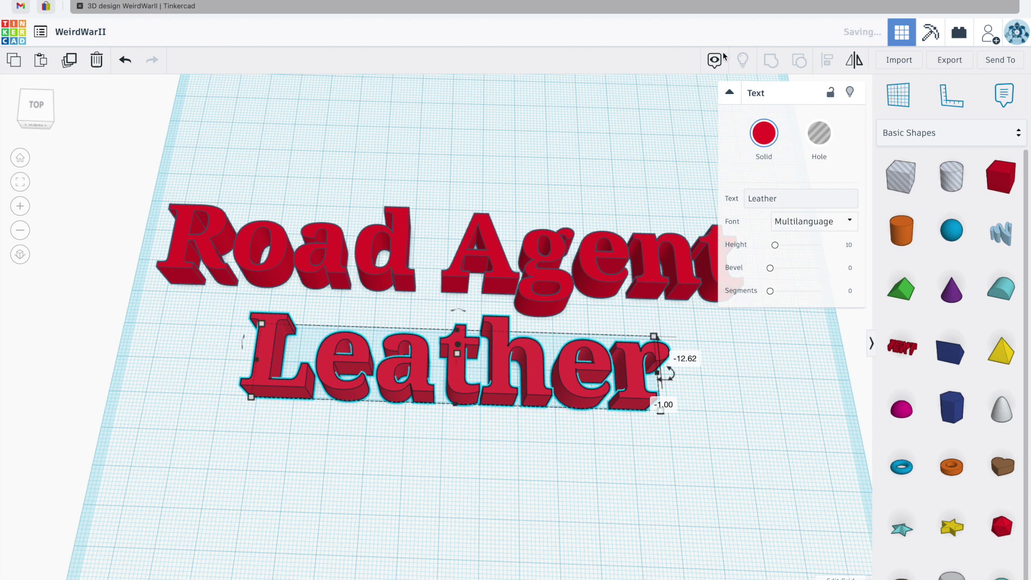
{"action": "left_click", "coordinate": [729, 93]}
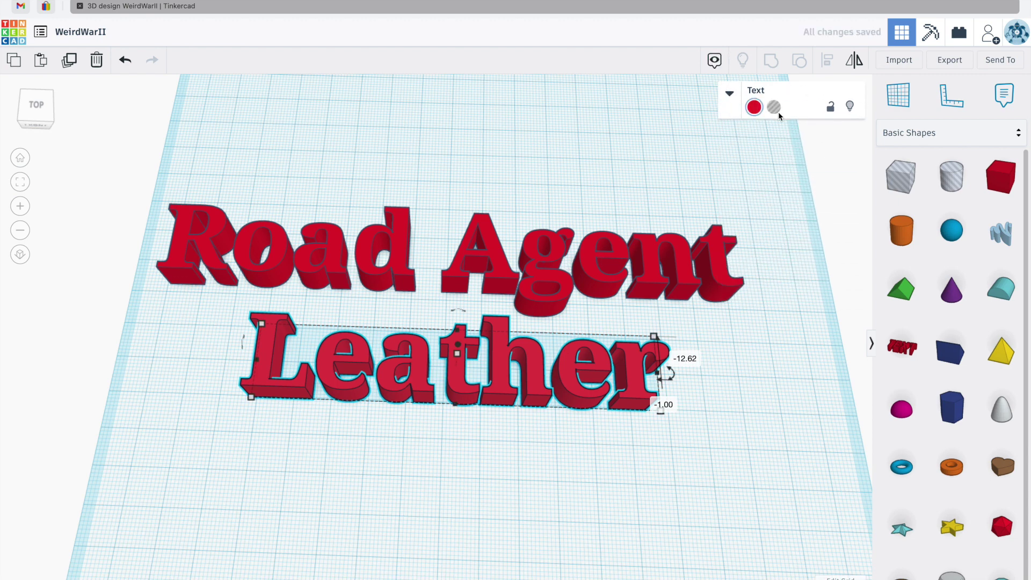
{"action": "left_click", "coordinate": [630, 279]}
{"action": "left_click", "coordinate": [615, 282]}
{"action": "left_click", "coordinate": [566, 385], "text": "shift"}
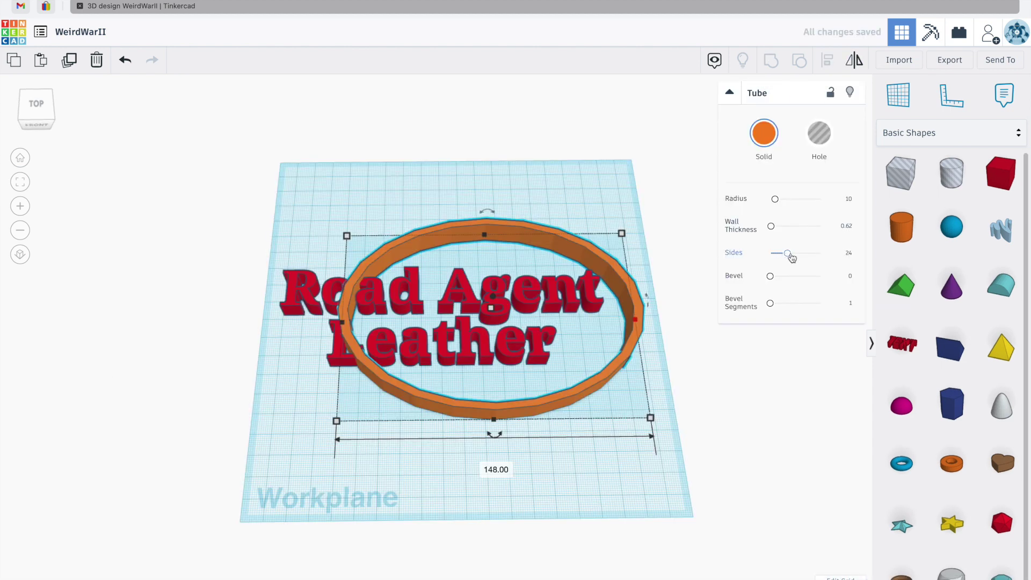
Smooth the oval tube by increasing its number of sides, and widen it to enclose both text lines
{"action": "left_click_drag", "start_coordinate": [791, 258], "coordinate": [821, 253]}
{"action": "left_click_drag", "start_coordinate": [340, 320], "coordinate": [244, 314]}
{"action": "left_click_drag", "start_coordinate": [462, 251], "coordinate": [440, 253]}
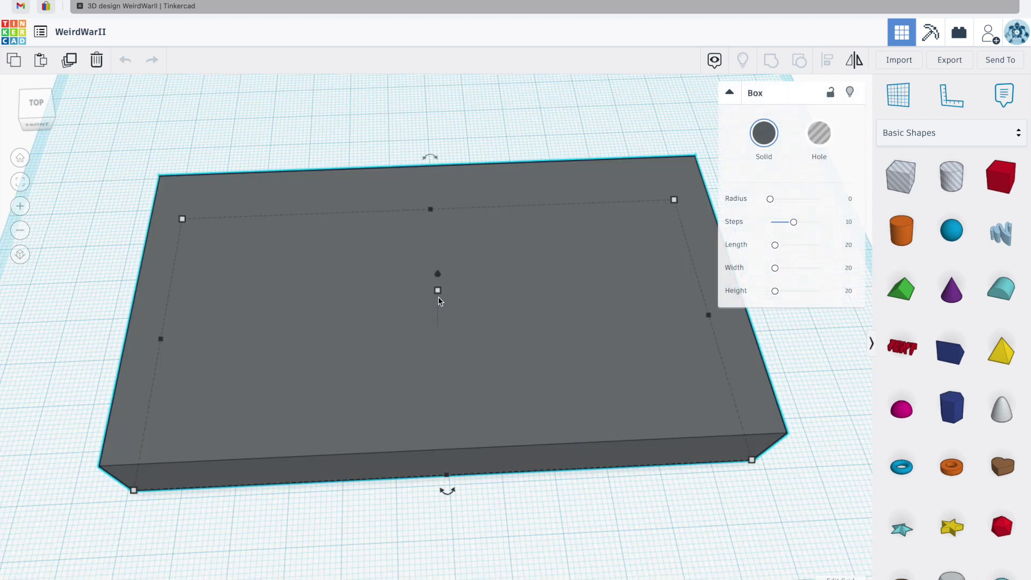
Reduce the dark box's height to 1 mm so it forms a thin base plate under the raised logo
{"action": "left_click_drag", "start_coordinate": [437, 290], "coordinate": [437, 325]}
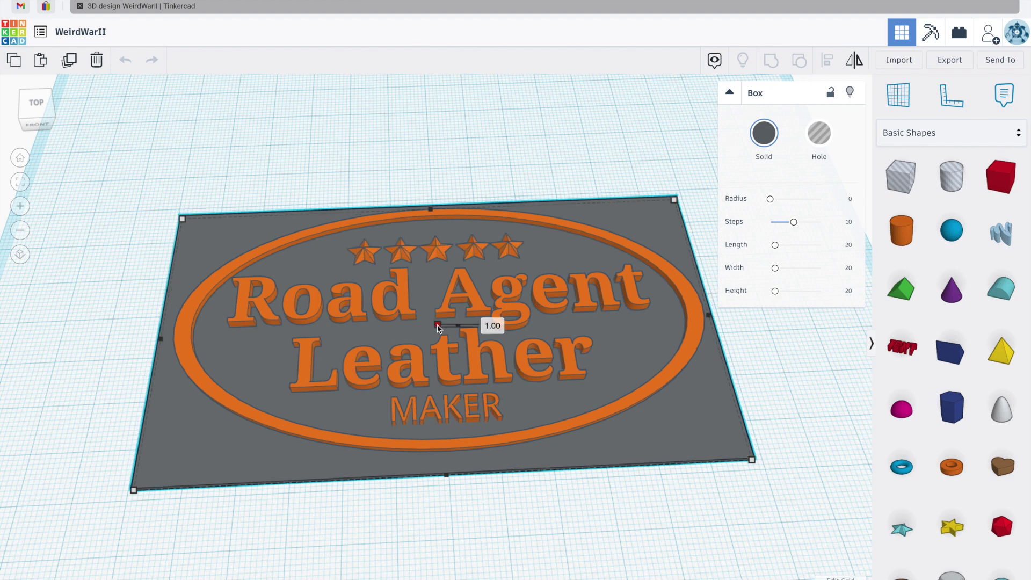
{"action": "left_click", "coordinate": [420, 159]}
{"action": "right_click_drag", "start_coordinate": [470, 495], "coordinate": [718, 526]}
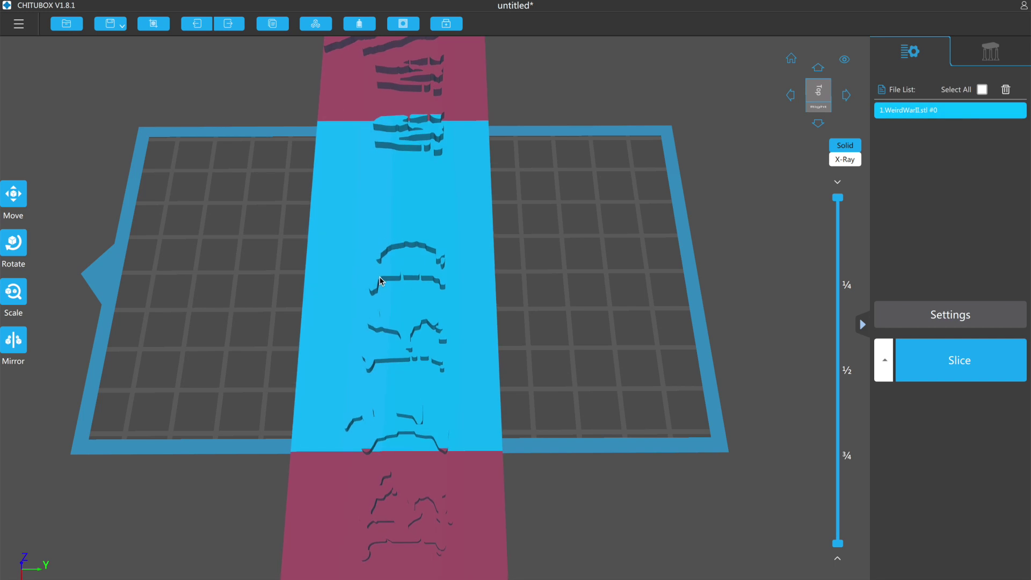
In CHITUBOX, rotate the WeirdWarII.stl model 90° about the Z axis
{"action": "scroll", "coordinate": [380, 280], "scroll_direction": "down", "scroll_amount": 3}
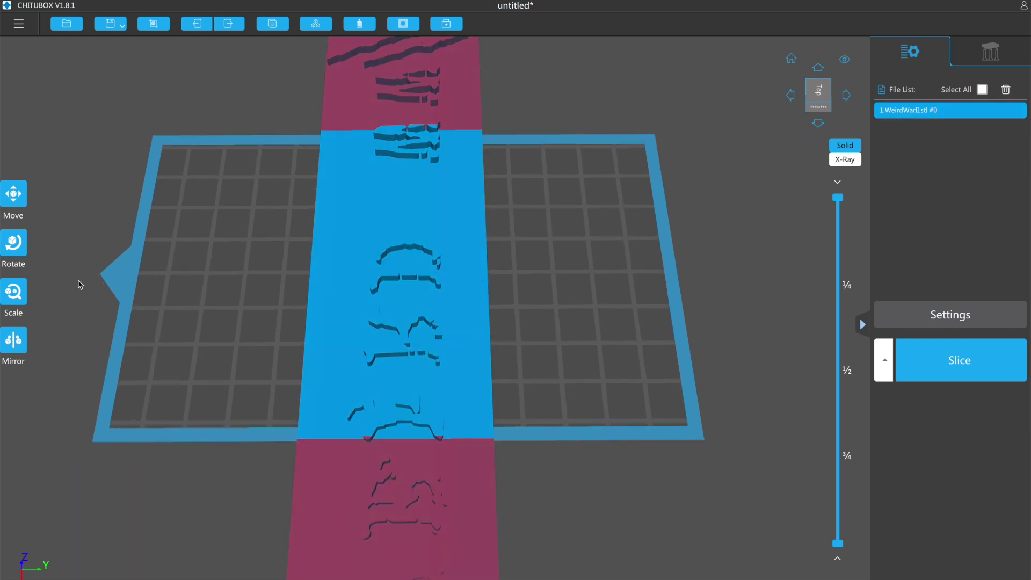
{"action": "left_click", "coordinate": [13, 243]}
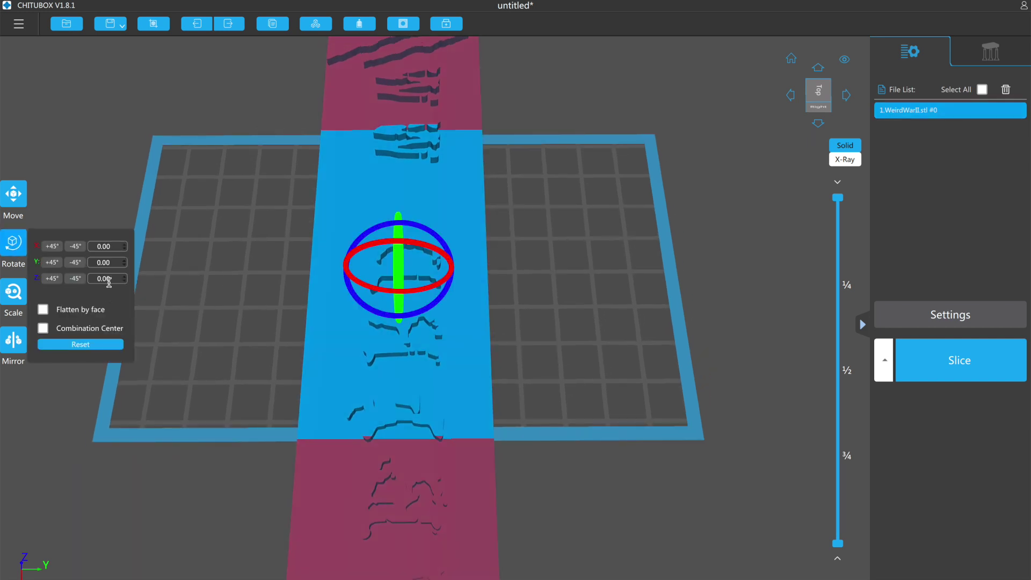
{"action": "type", "text": "90"}
{"action": "key", "text": "Return"}
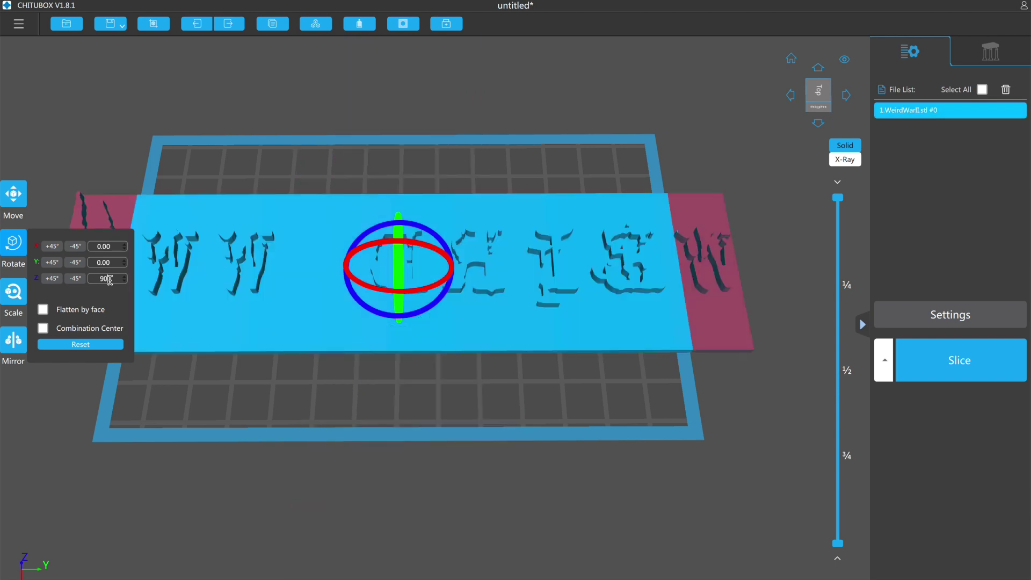